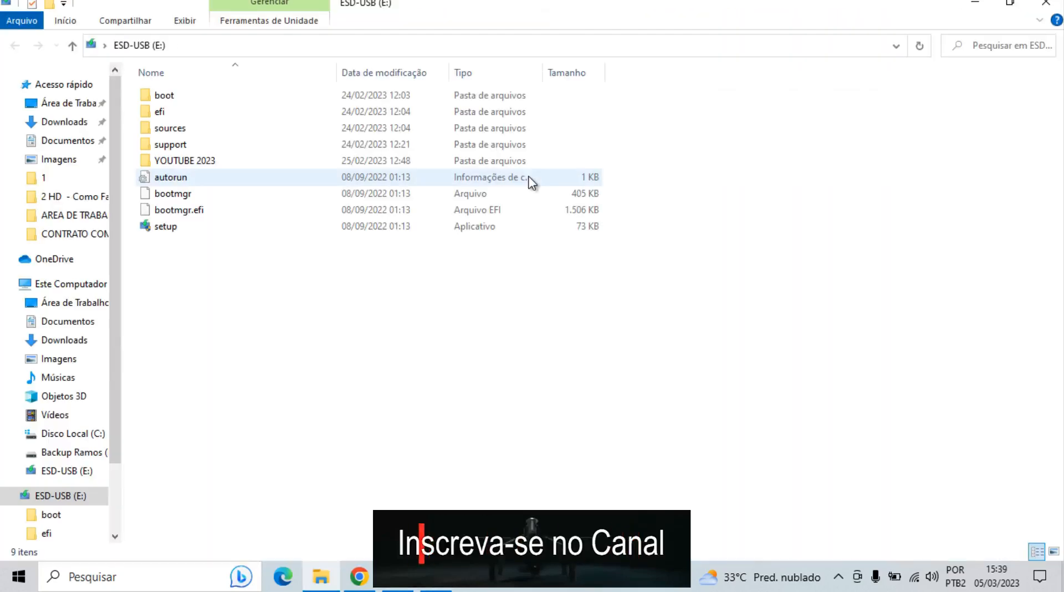
{"action": "left_click", "coordinate": [1016, 4]}
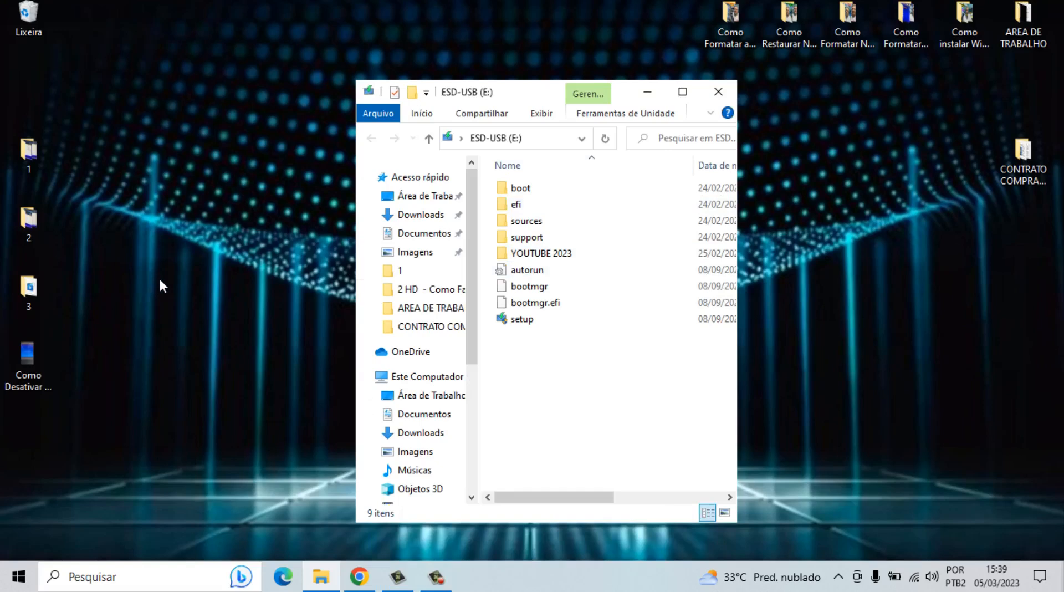
{"action": "left_click", "coordinate": [681, 91]}
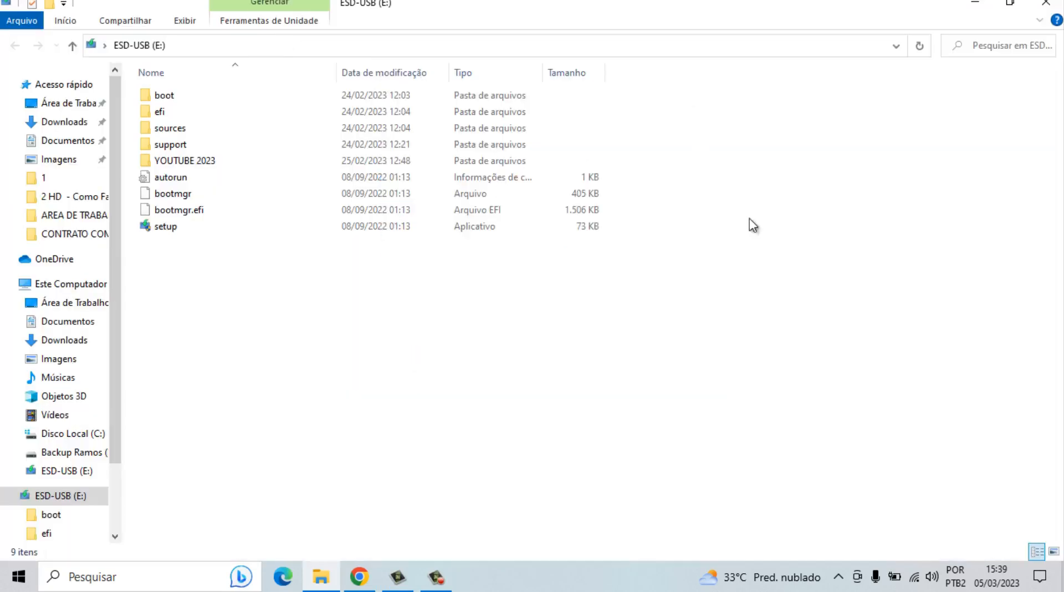
{"action": "left_click", "coordinate": [1017, 4]}
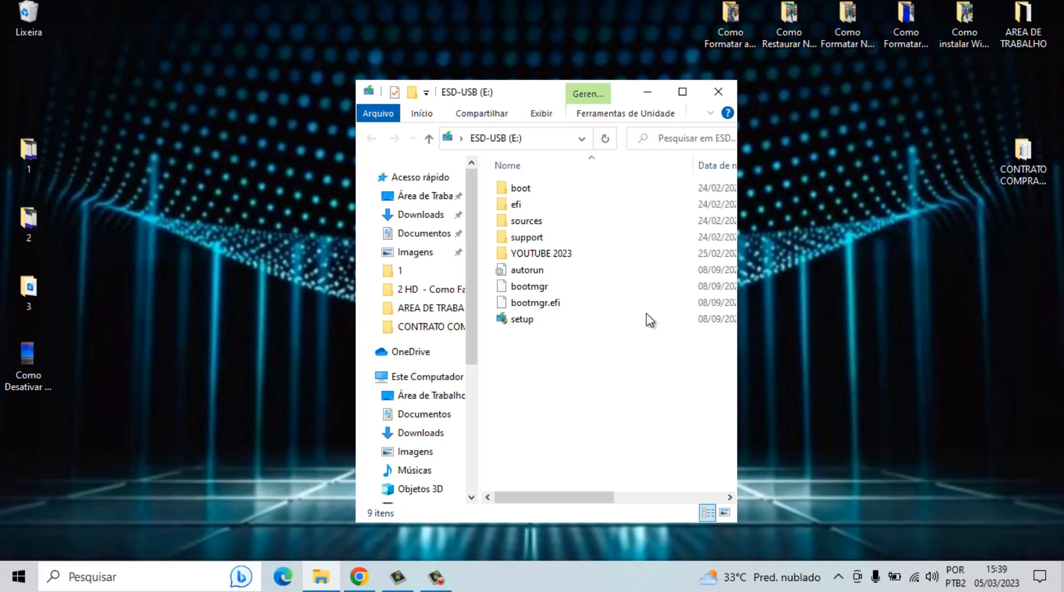
{"action": "left_click", "coordinate": [683, 95]}
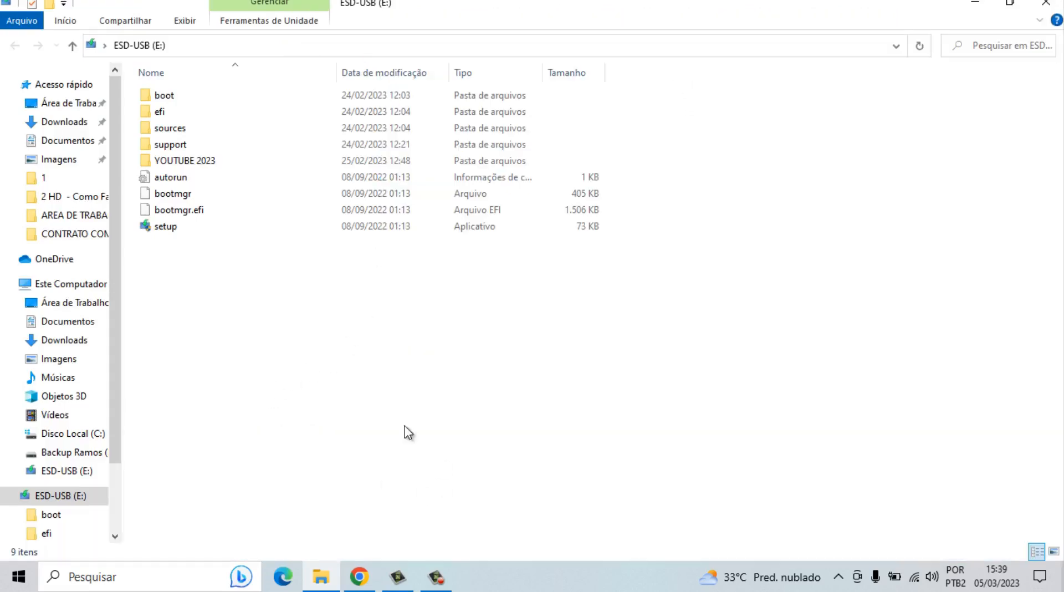
Close the ESD-USB (E:) window and show the contents of Este Computador in a new File Explorer window.
{"action": "left_click", "coordinate": [1045, 4]}
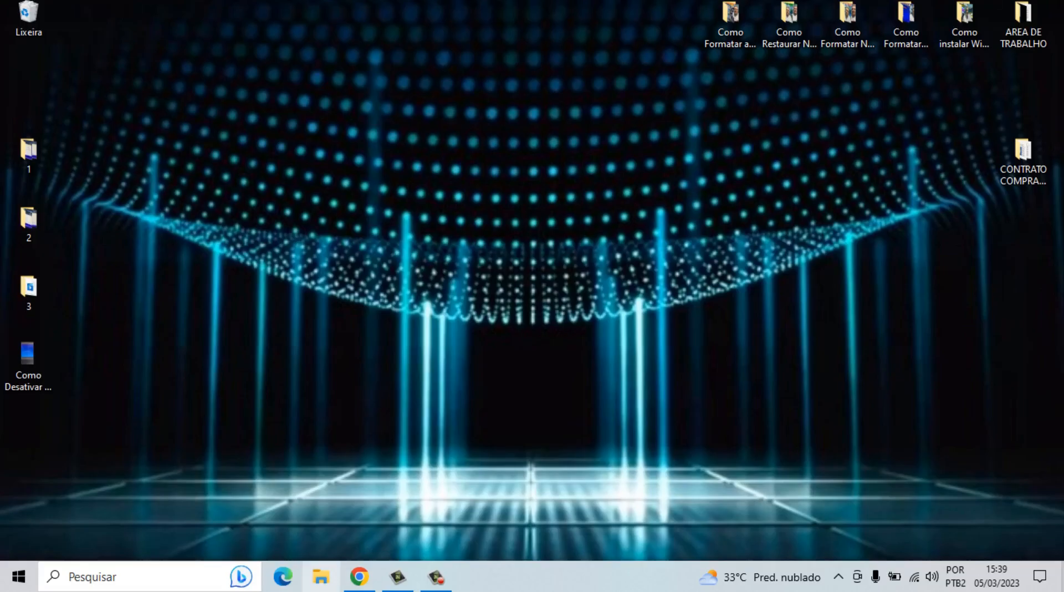
{"action": "left_click", "coordinate": [321, 577]}
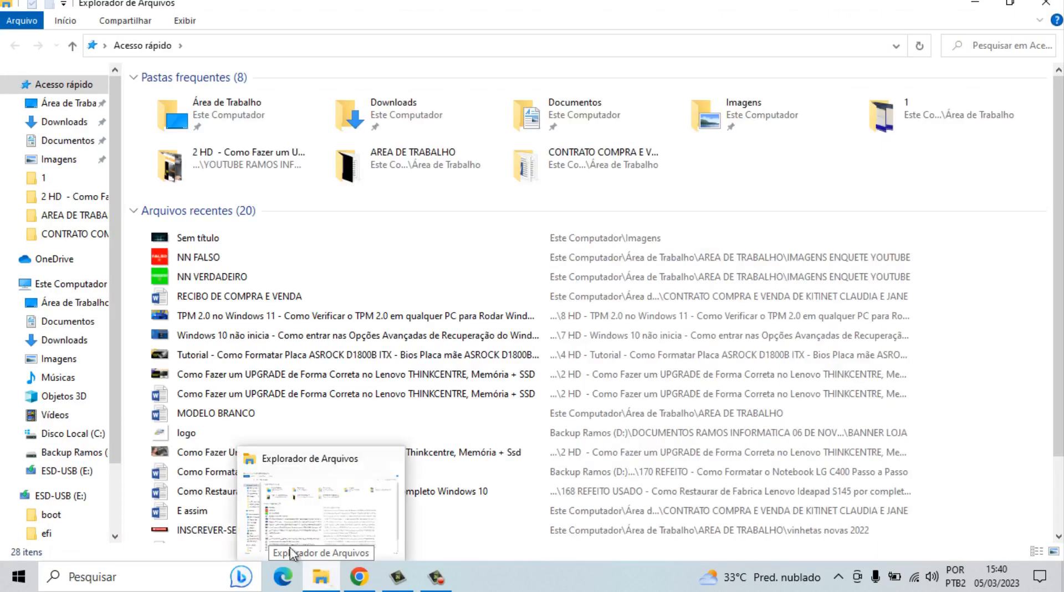
{"action": "left_click", "coordinate": [92, 286]}
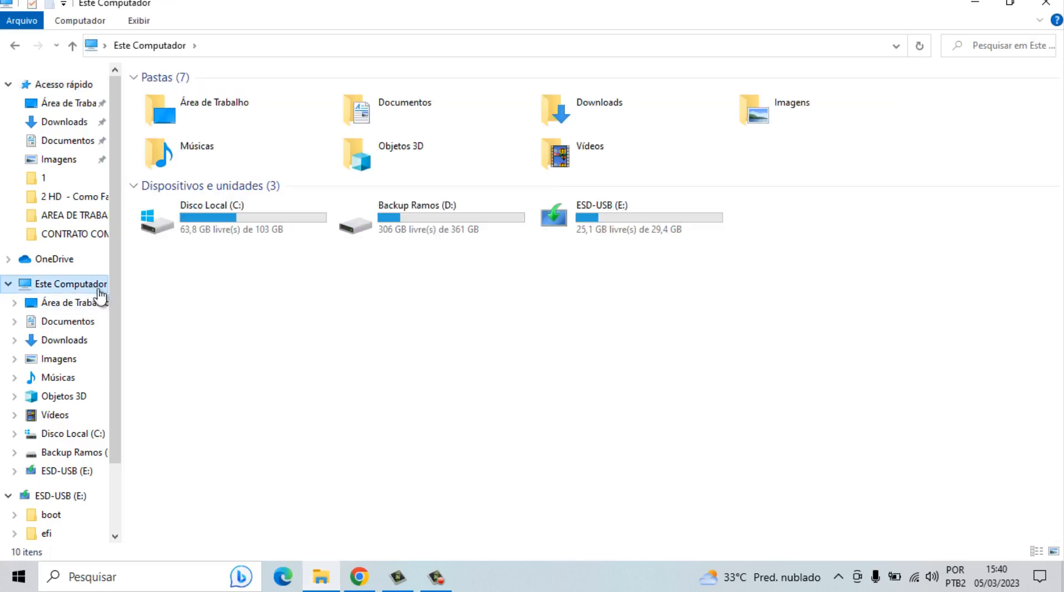
Quick-format the ESD-USB (E:) drive as FAT32 with 16-kilobyte allocation units and the volume label ESD-USB, and close the format dialog.
{"action": "left_click", "coordinate": [612, 222]}
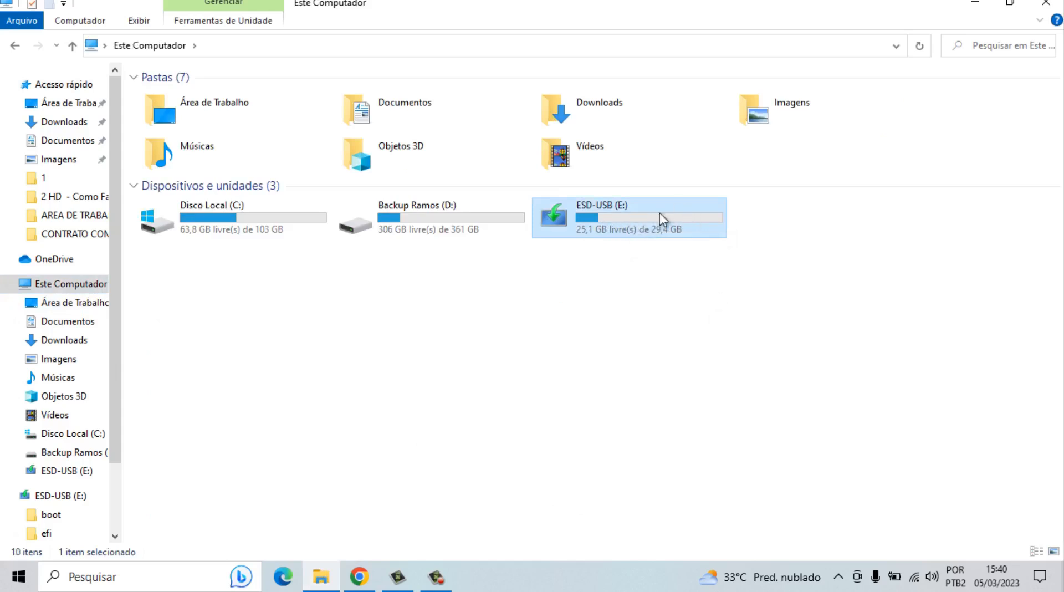
{"action": "left_click", "coordinate": [441, 217]}
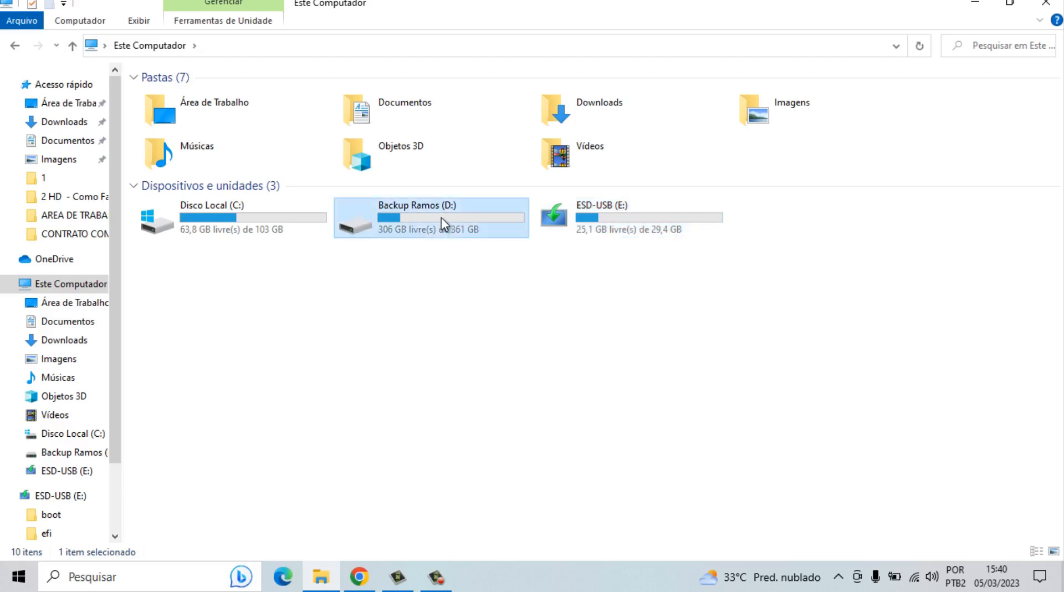
{"action": "left_click", "coordinate": [614, 214]}
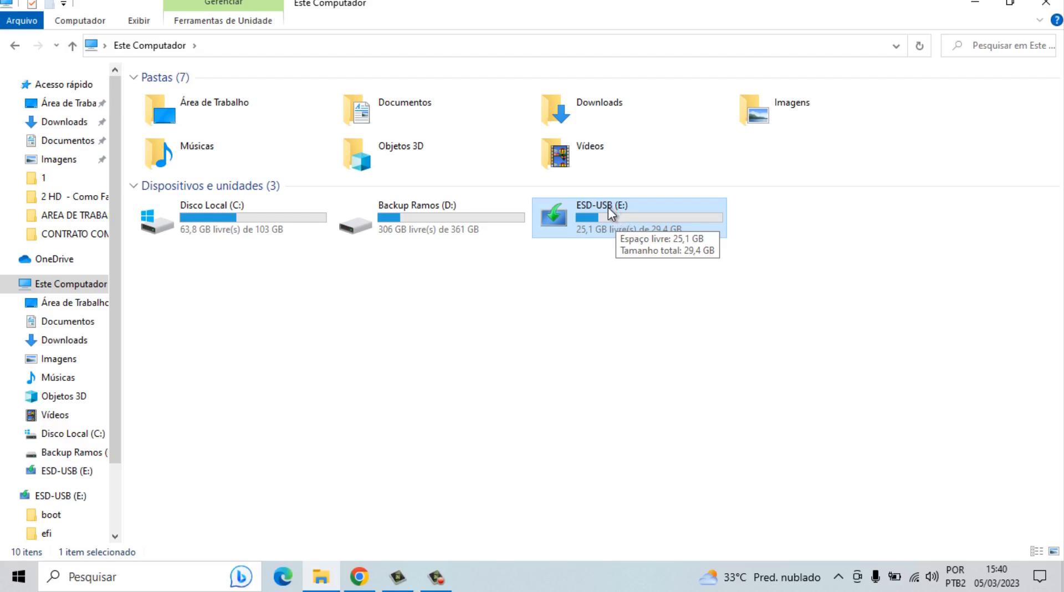
{"action": "right_click", "coordinate": [608, 208]}
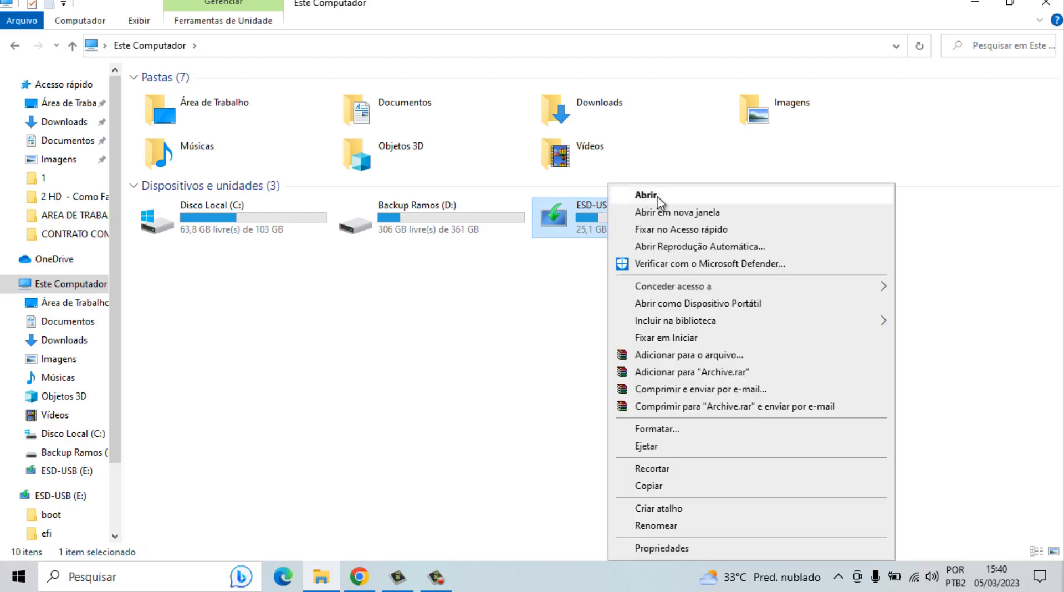
{"action": "left_click", "coordinate": [657, 429]}
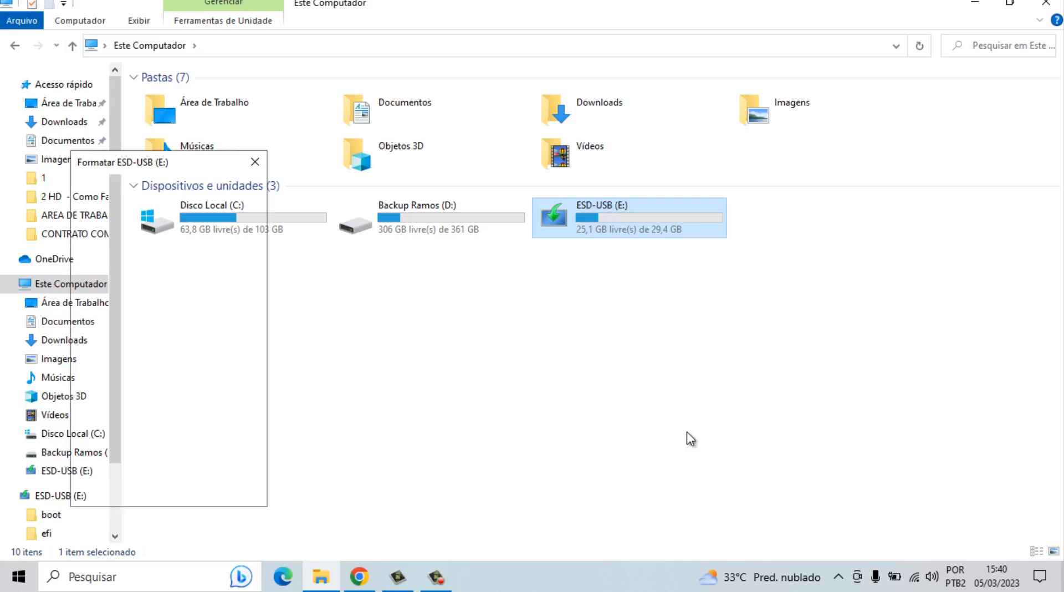
{"action": "left_click_drag", "start_coordinate": [168, 166], "coordinate": [471, 137]}
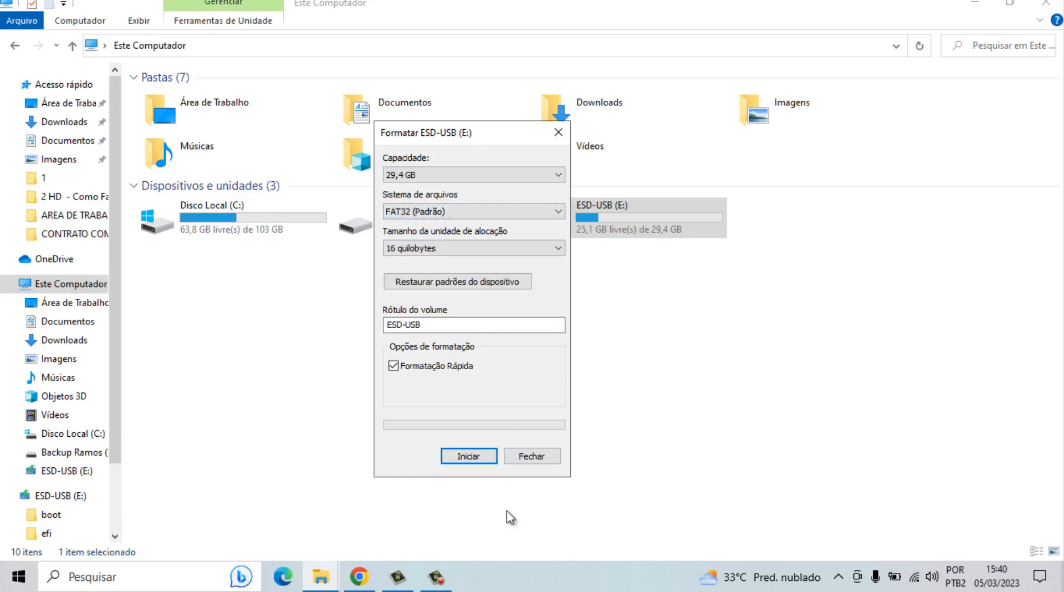
{"action": "left_click", "coordinate": [472, 457]}
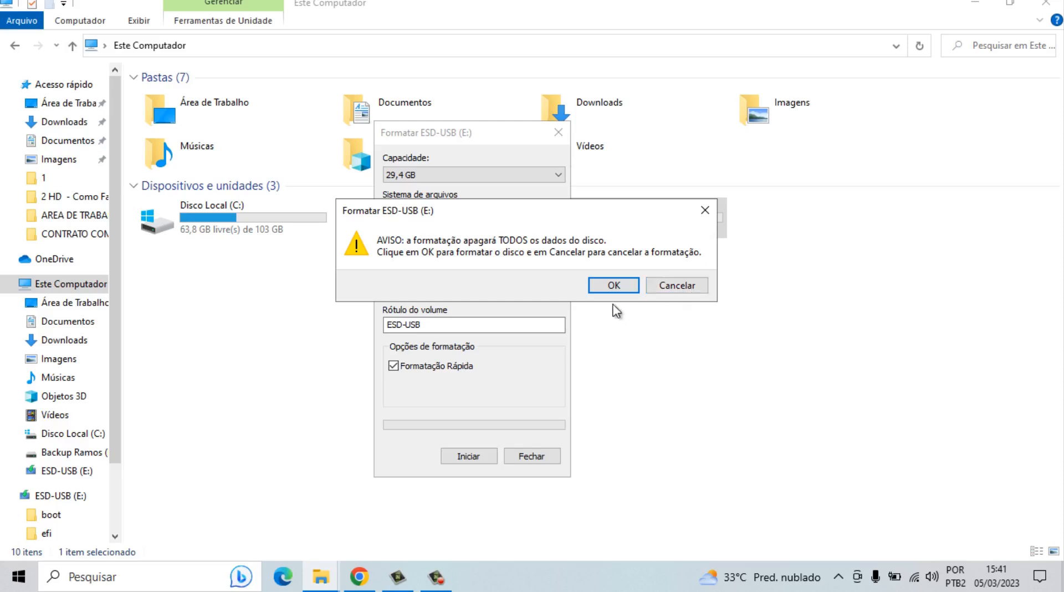
{"action": "left_click", "coordinate": [614, 286]}
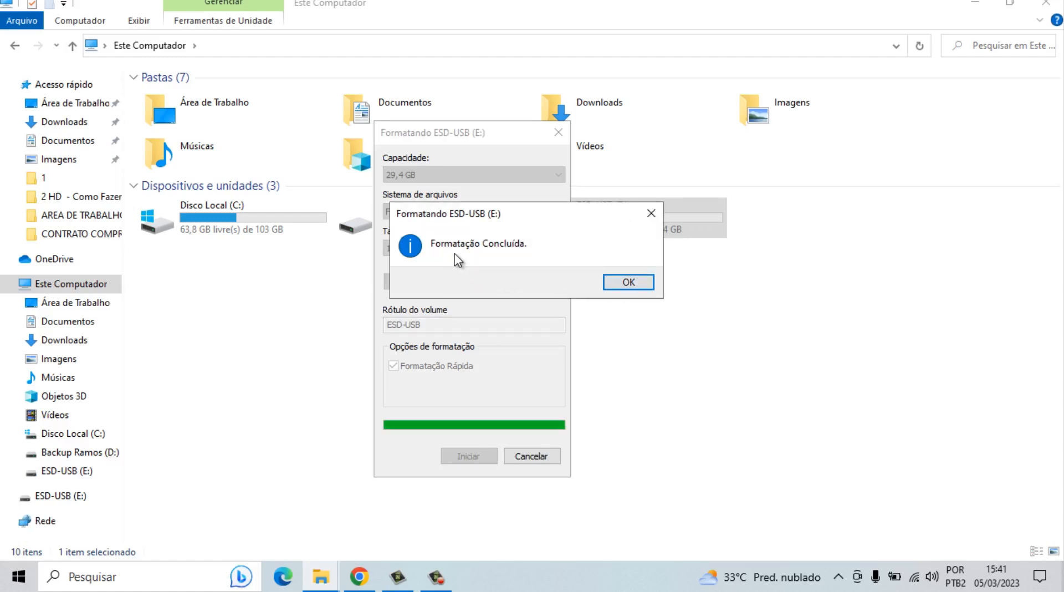
{"action": "left_click", "coordinate": [631, 285]}
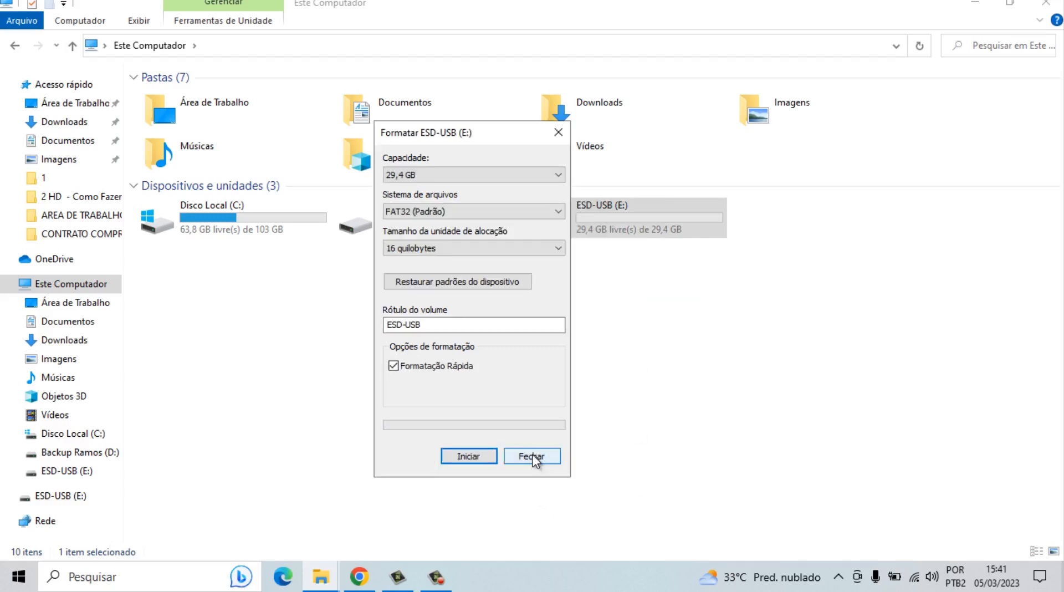
{"action": "left_click", "coordinate": [535, 458]}
Check the contents of the formatted ESD-USB (E:) drive and close File Explorer.
{"action": "left_click", "coordinate": [621, 220]}
{"action": "double_click", "coordinate": [621, 220]}
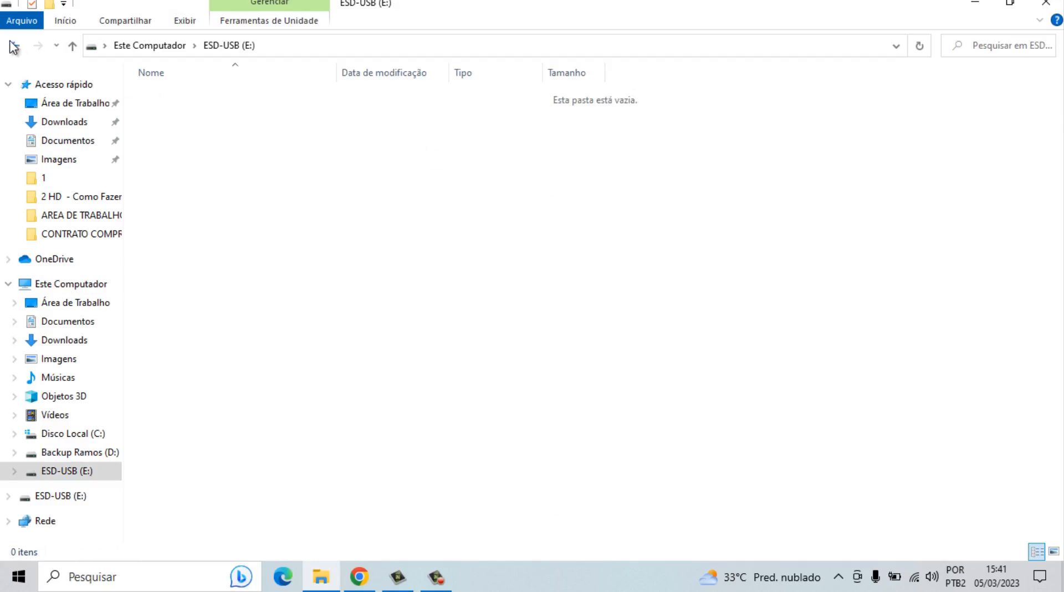
{"action": "key", "text": "alt+Left"}
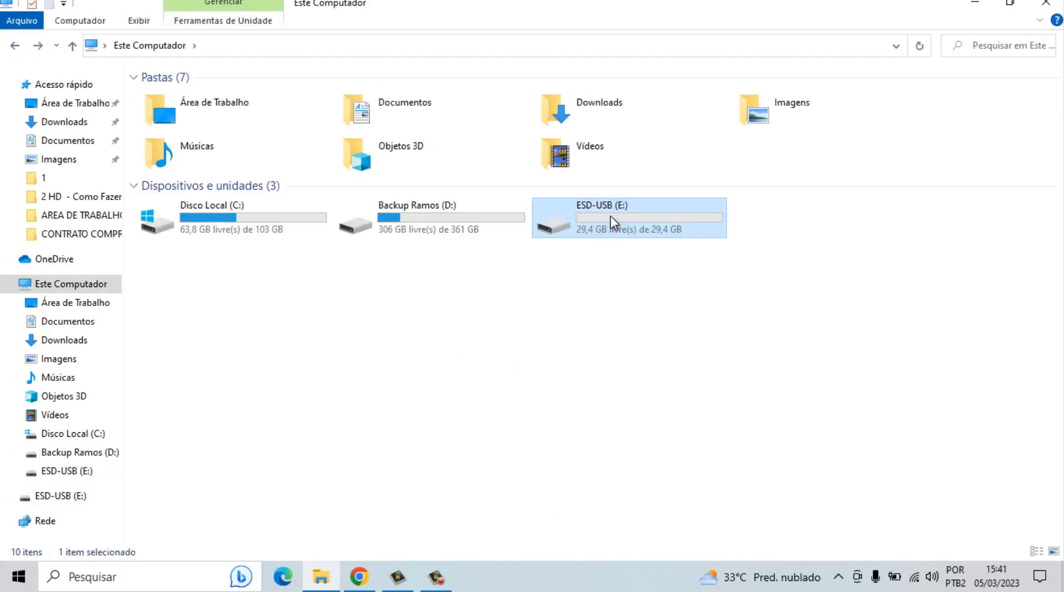
{"action": "double_click", "coordinate": [610, 215]}
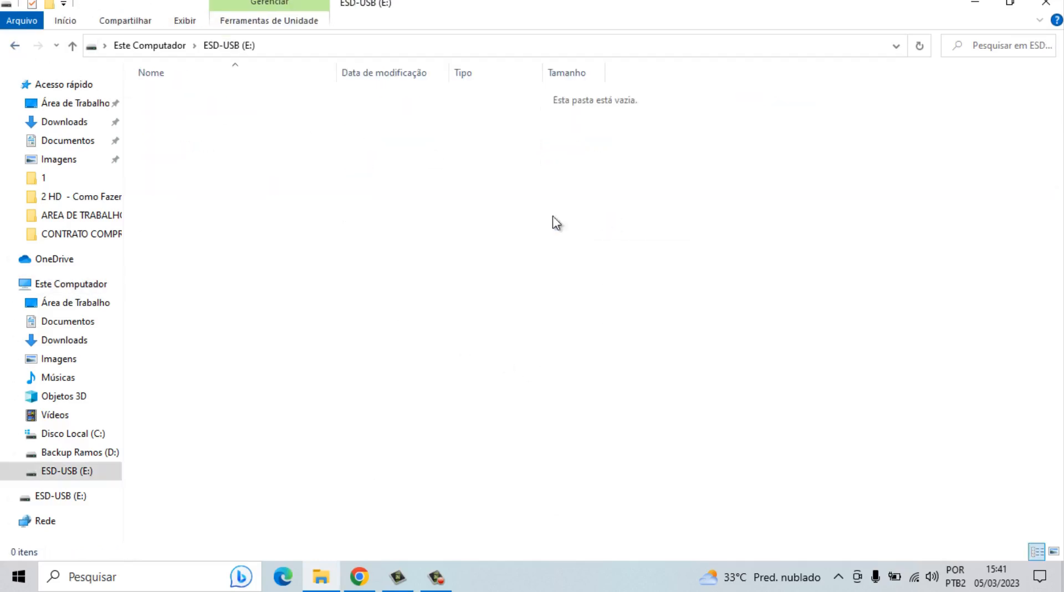
{"action": "left_click", "coordinate": [19, 47]}
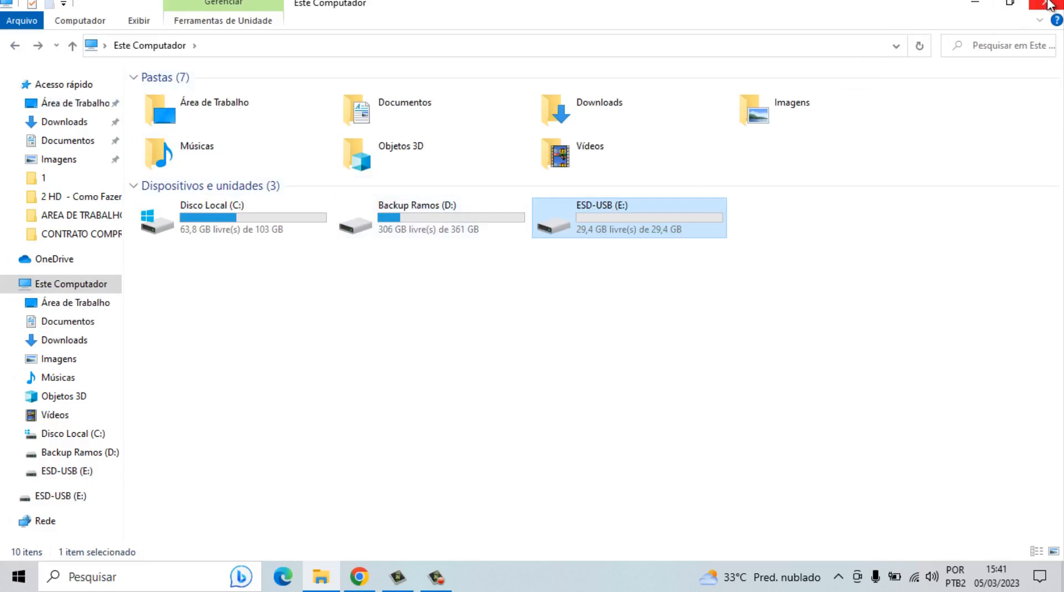
{"action": "left_click", "coordinate": [1047, 5]}
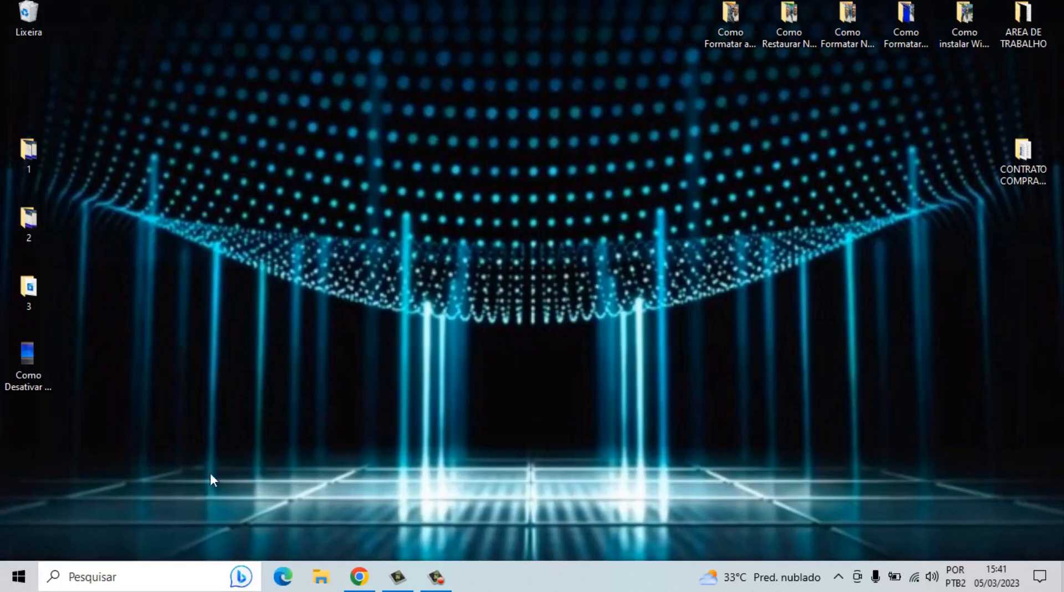
Switch to Google Chrome in a new, maximized window.
{"action": "left_click", "coordinate": [19, 576]}
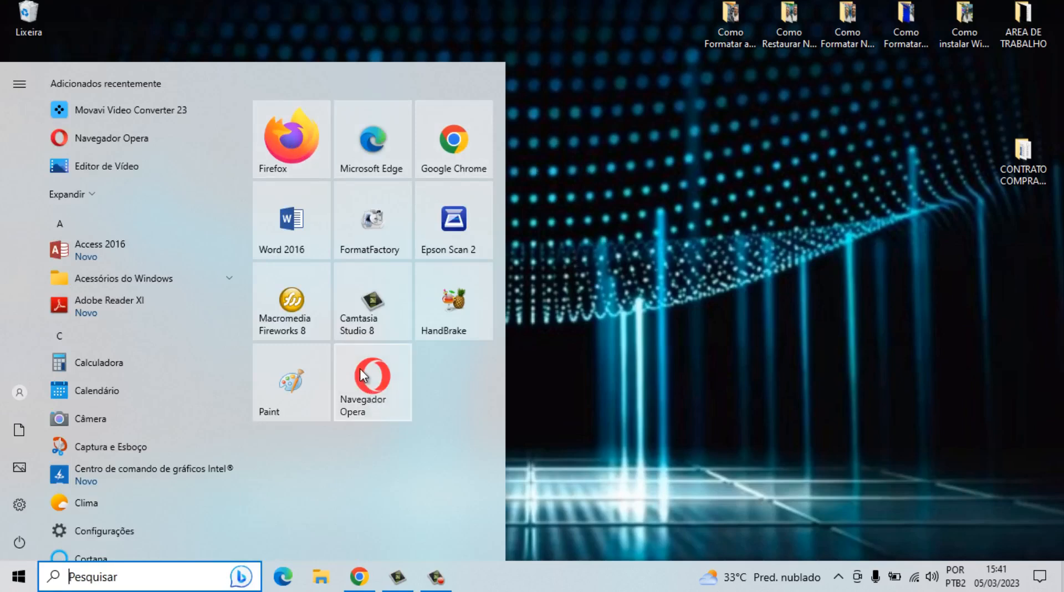
{"action": "left_click", "coordinate": [467, 148]}
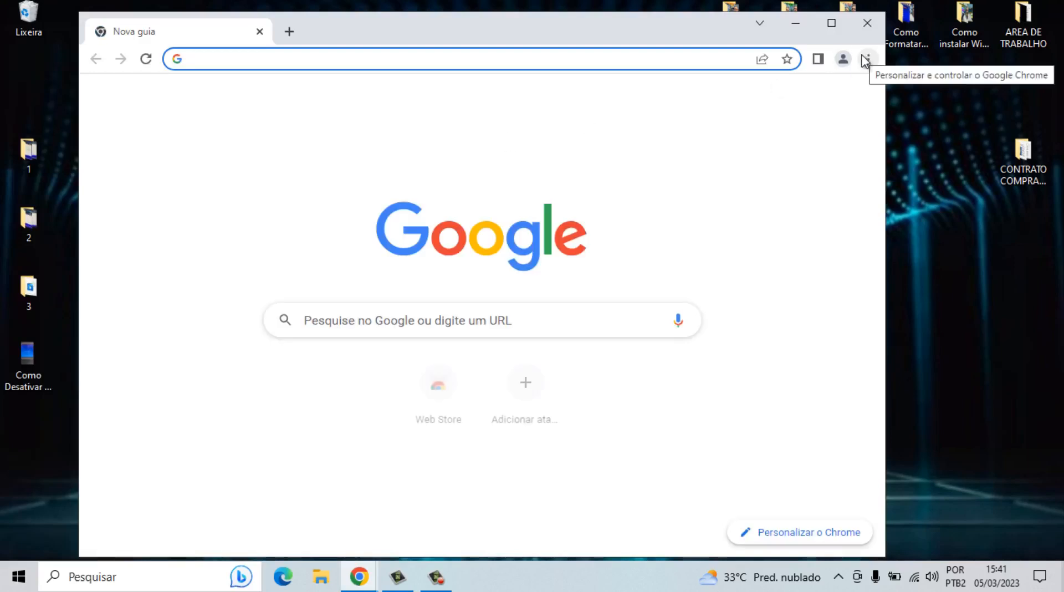
{"action": "left_click", "coordinate": [831, 22]}
Search Google for "download do windows 11".
{"action": "left_click", "coordinate": [464, 305]}
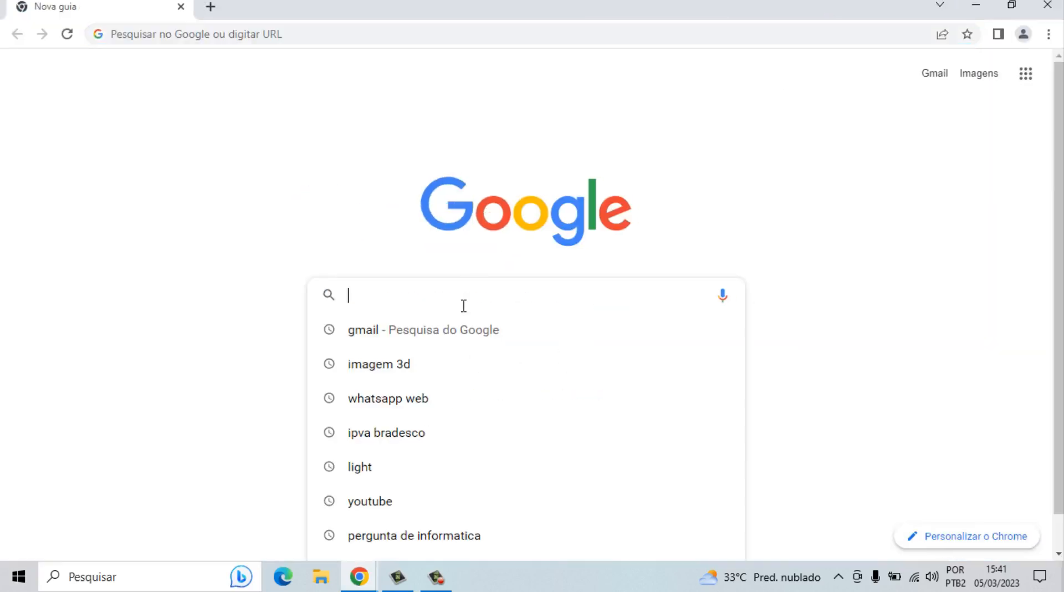
{"action": "type", "text": "download"}
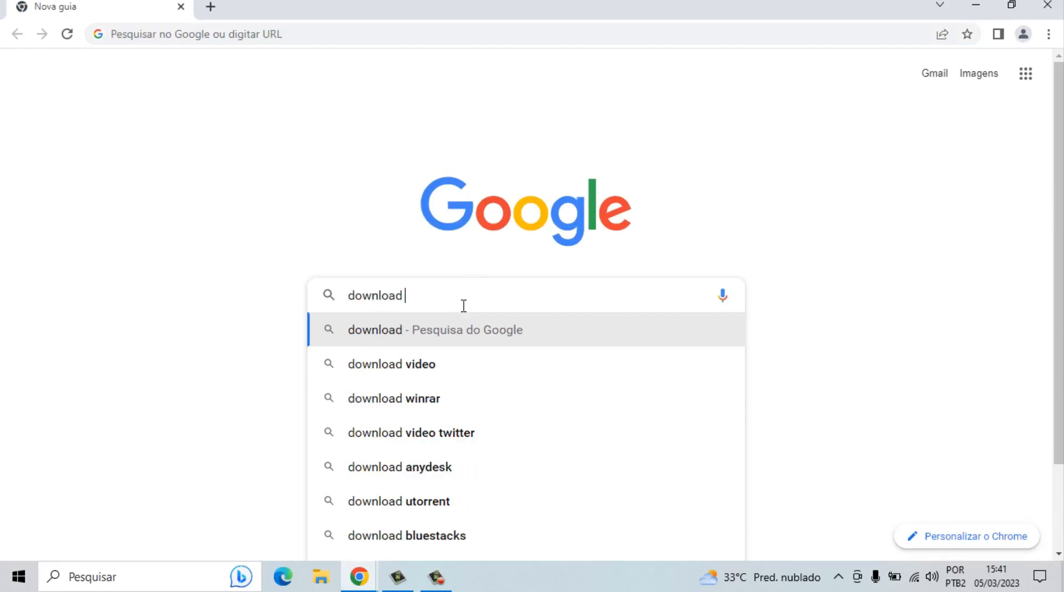
{"action": "type", "text": " do w"}
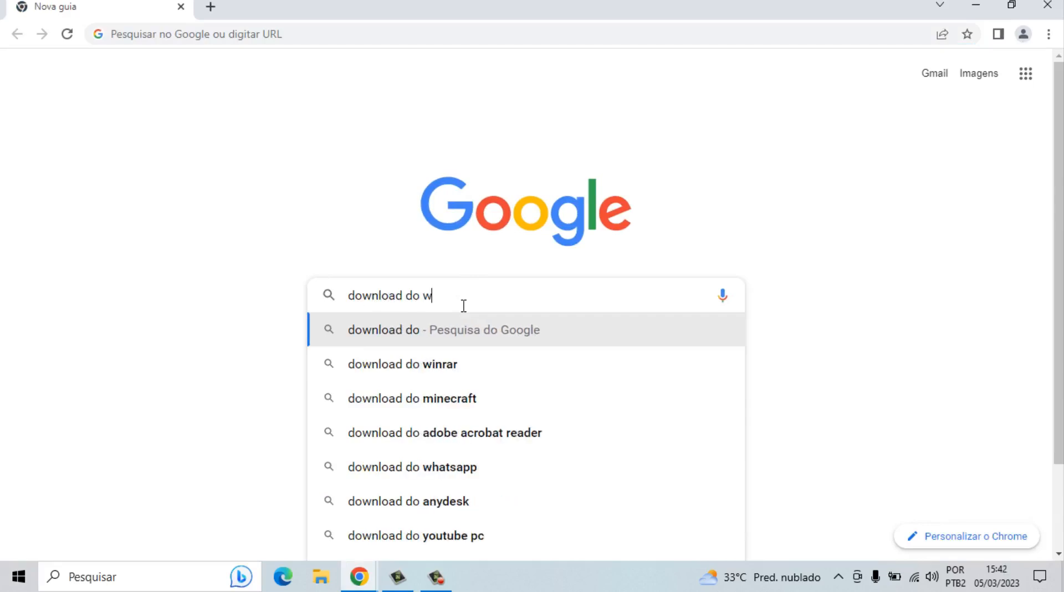
{"action": "type", "text": "indow"}
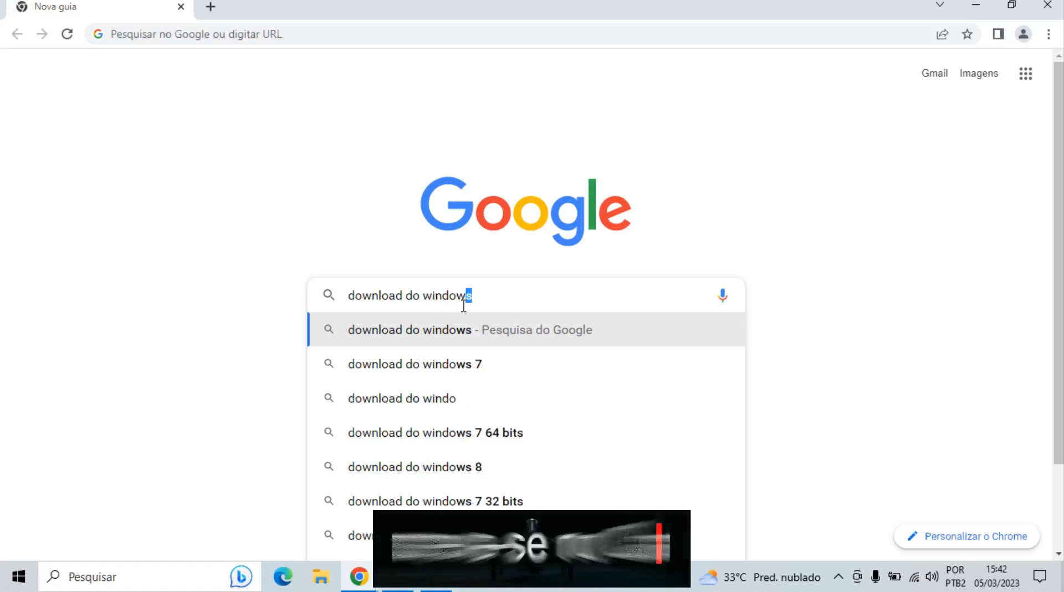
{"action": "type", "text": "s 11"}
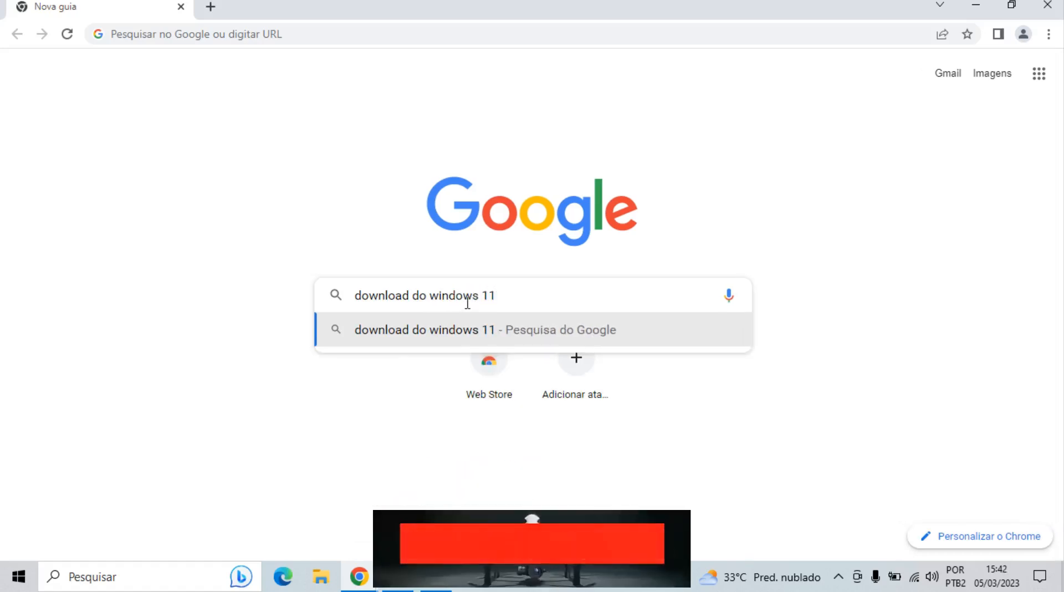
{"action": "key", "text": "Return"}
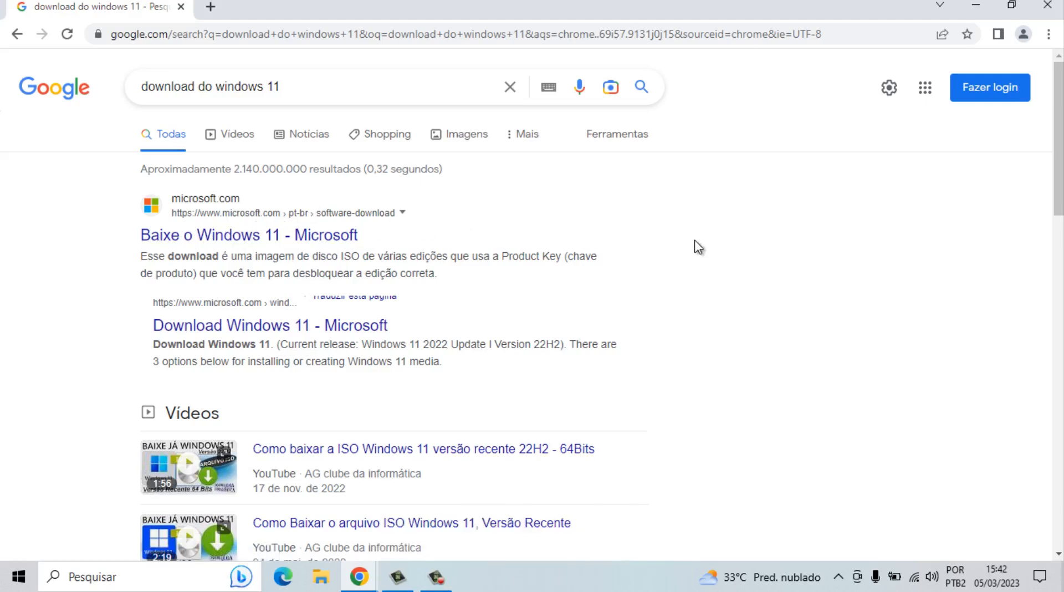
Open Microsoft's "Baixe o Windows 11" search result and allow Google Chrome through the firewall on public networks.
{"action": "left_click", "coordinate": [257, 235]}
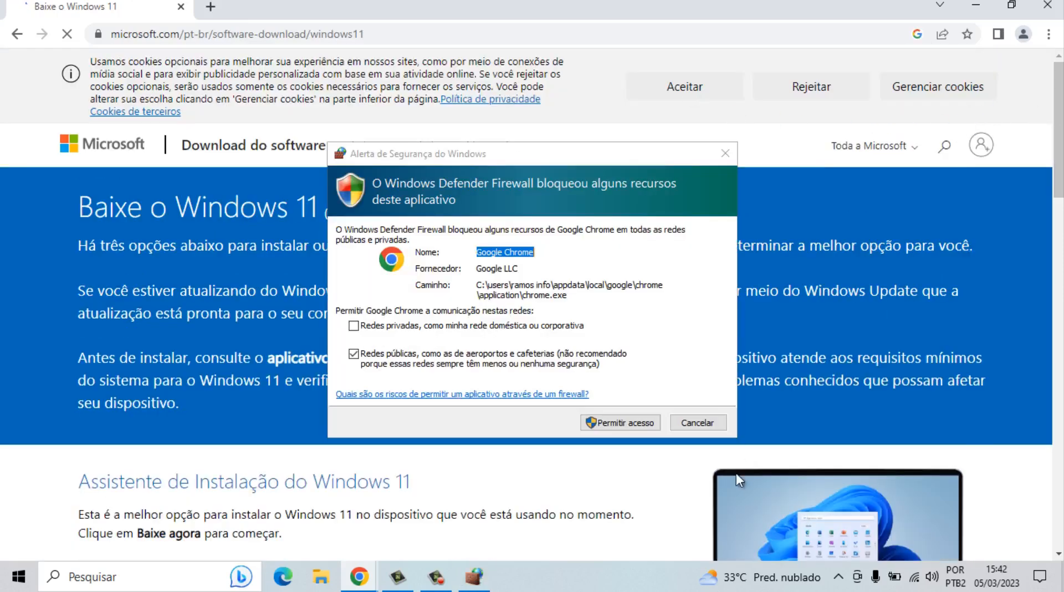
{"action": "left_click", "coordinate": [625, 422]}
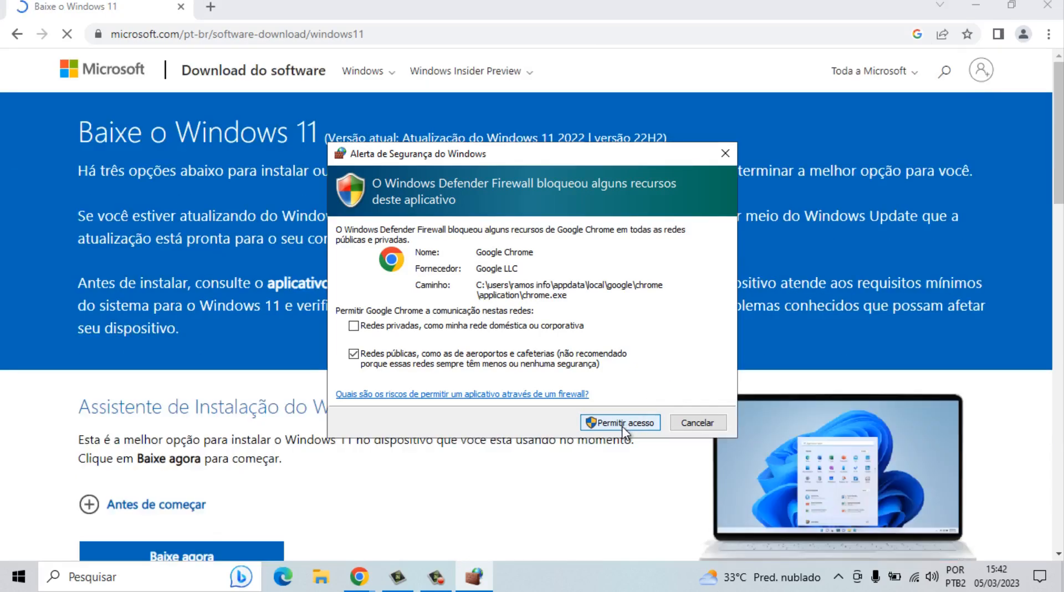
{"action": "left_click", "coordinate": [624, 426]}
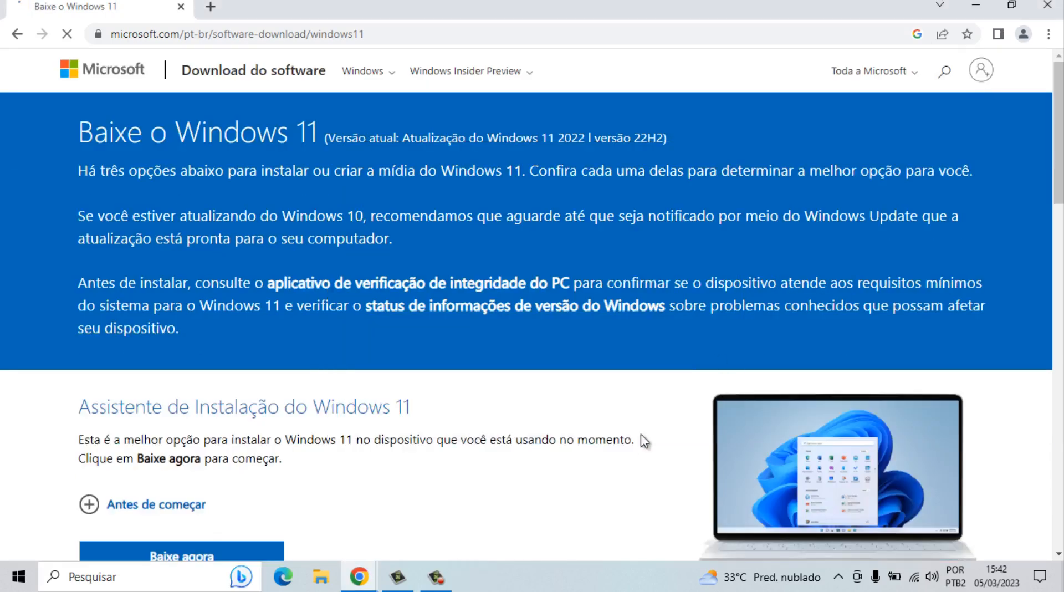
Download mediacreationtool.exe from the "Criar mídia de instalação do Windows 11" section of the page.
{"action": "scroll", "coordinate": [1055, 141], "scroll_direction": "down", "scroll_amount": 1}
{"action": "scroll", "coordinate": [950, 225], "scroll_direction": "down", "scroll_amount": 4}
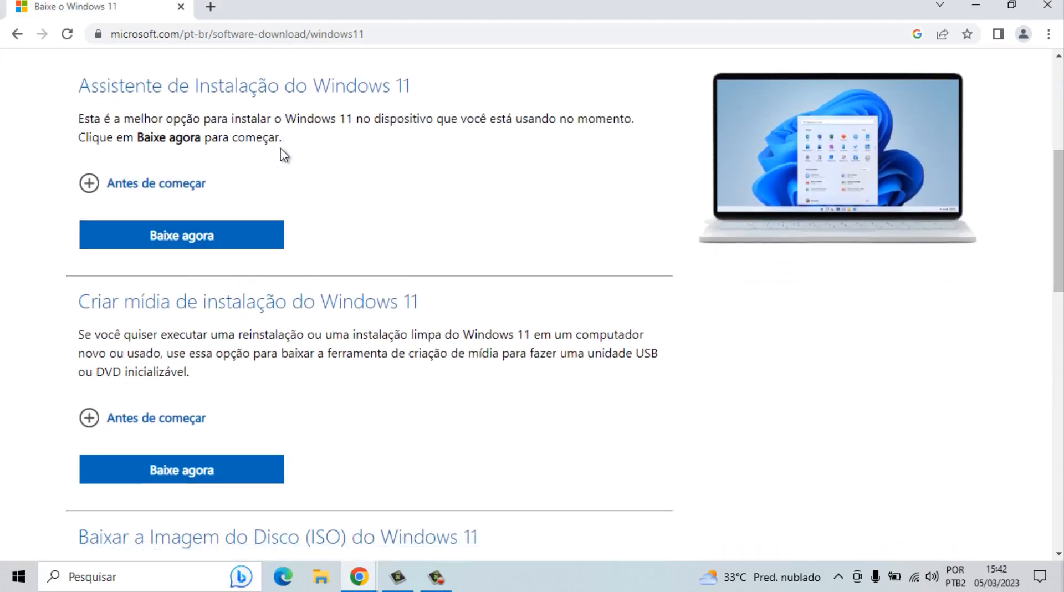
{"action": "mouse_move", "coordinate": [1059, 178]}
{"action": "left_mouse_down"}
{"action": "mouse_move", "coordinate": [1059, 206]}
{"action": "mouse_move", "coordinate": [1053, 164]}
{"action": "left_mouse_up"}
{"action": "left_click_drag", "start_coordinate": [1055, 171], "coordinate": [1045, 218]}
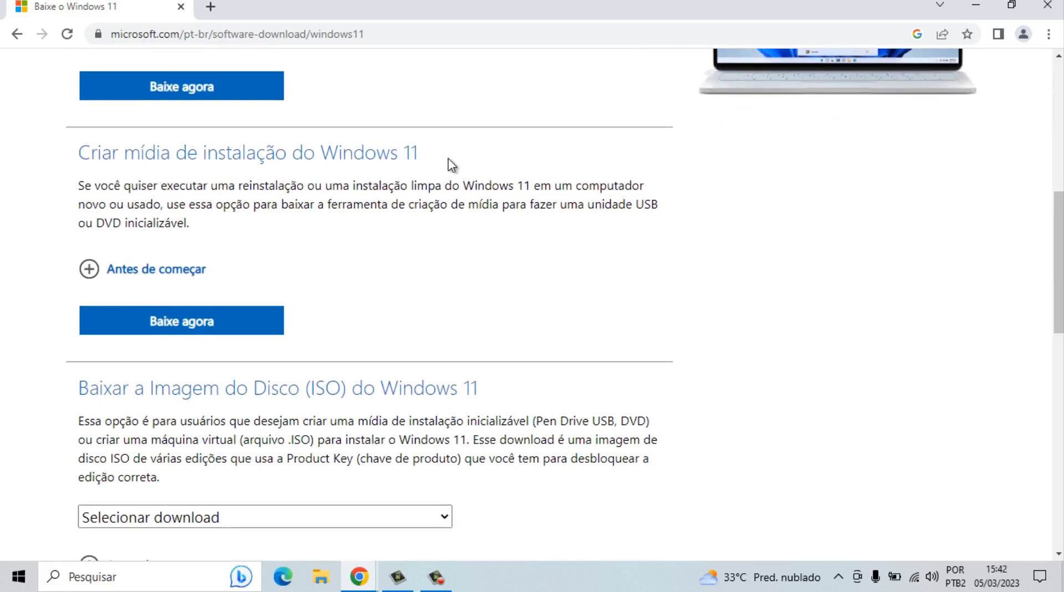
{"action": "left_click", "coordinate": [194, 323]}
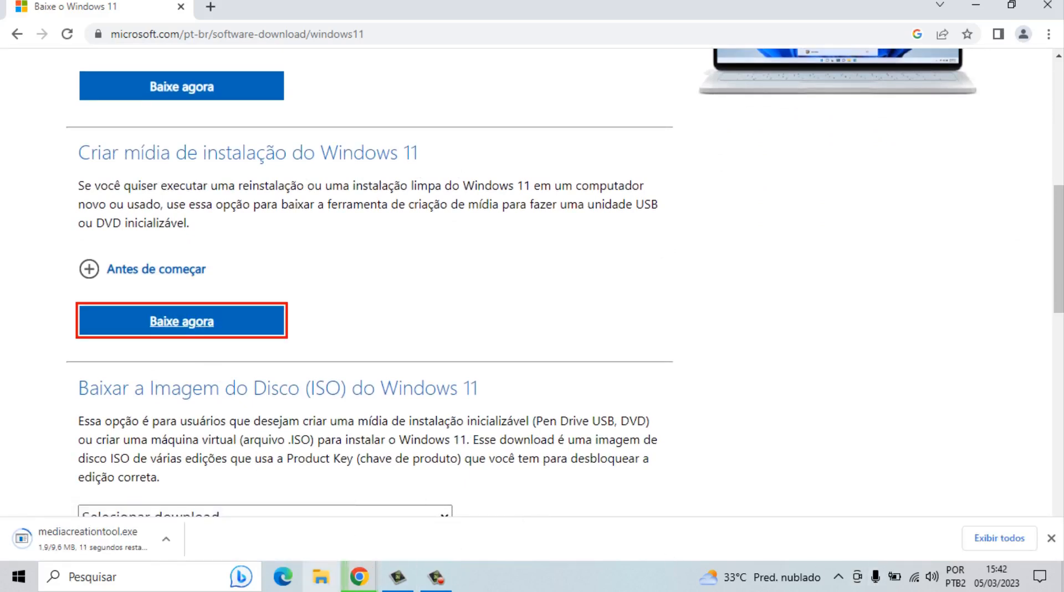
Show all downloads and remove the older entries from the list, leaving only mediacreationtool.exe.
{"action": "left_click", "coordinate": [999, 539]}
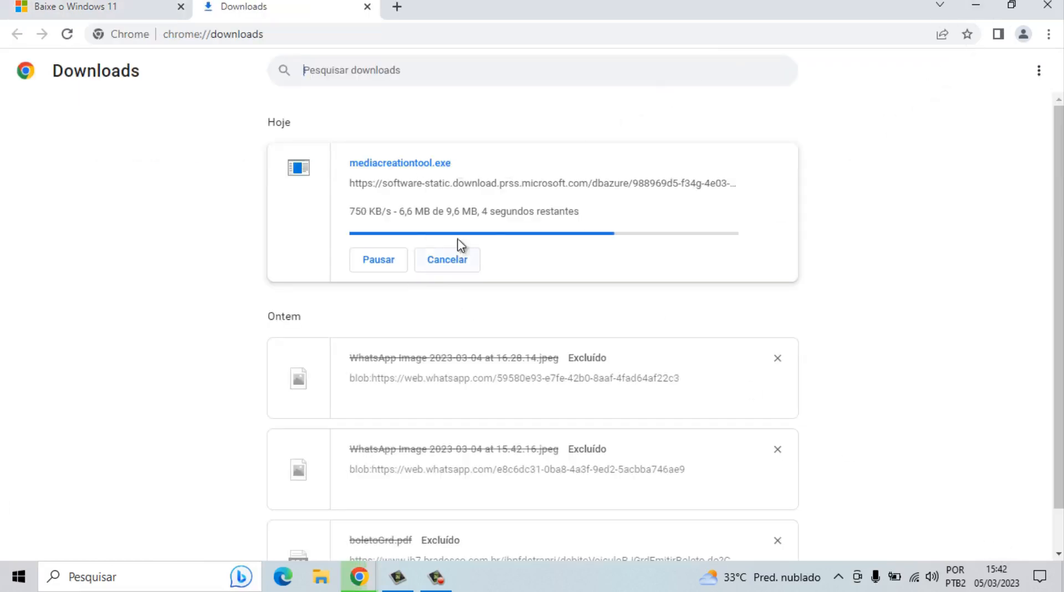
{"action": "left_click", "coordinate": [777, 359]}
{"action": "left_click", "coordinate": [778, 361]}
{"action": "double_click", "coordinate": [778, 363]}
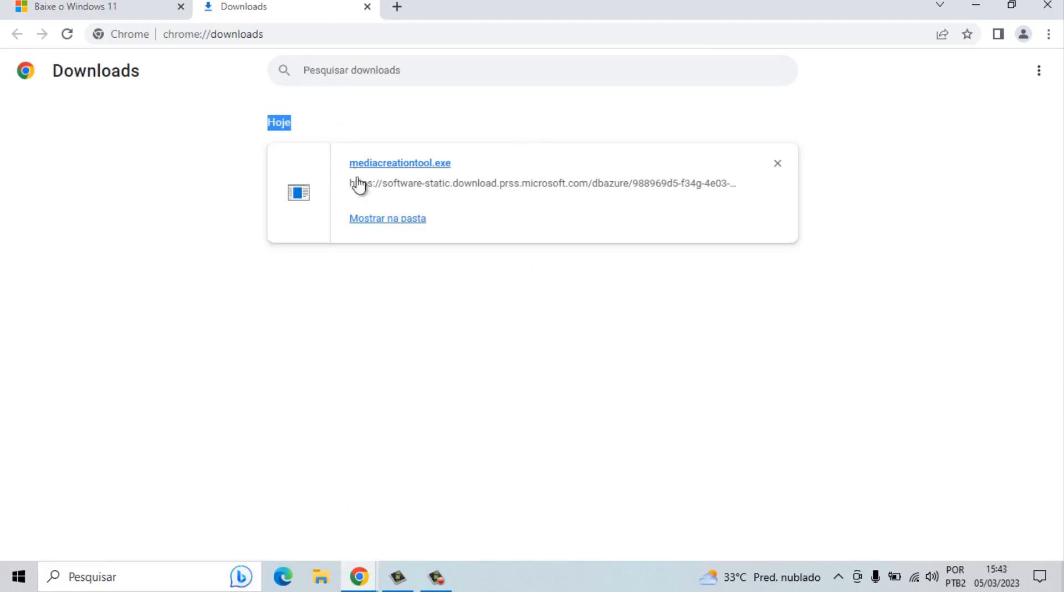
Show the downloaded mediacreationtool.exe in its folder, and close both the folder window and the browser.
{"action": "left_click", "coordinate": [397, 219]}
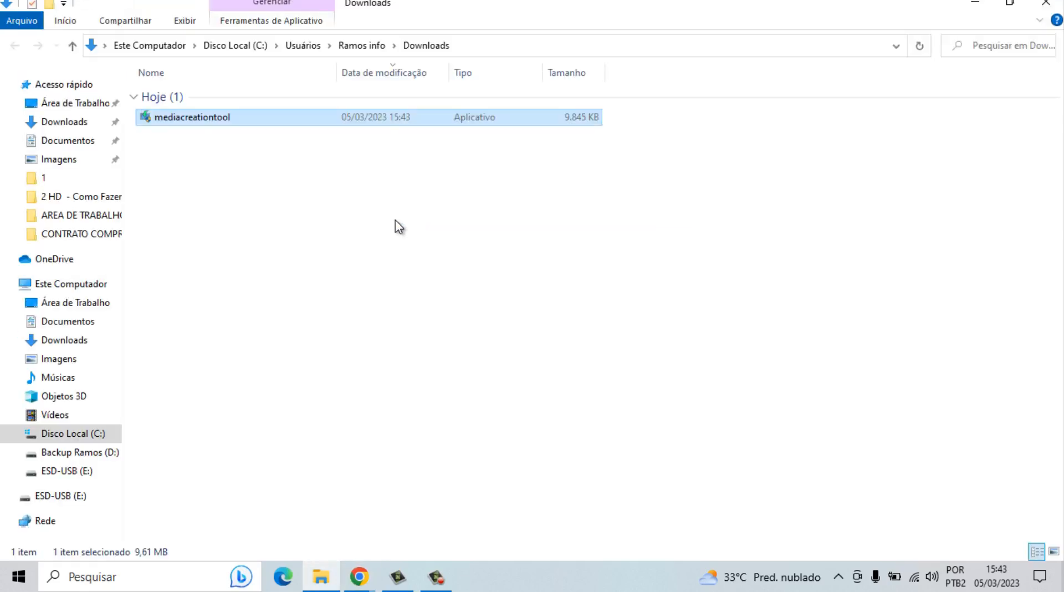
{"action": "left_click", "coordinate": [1035, 6]}
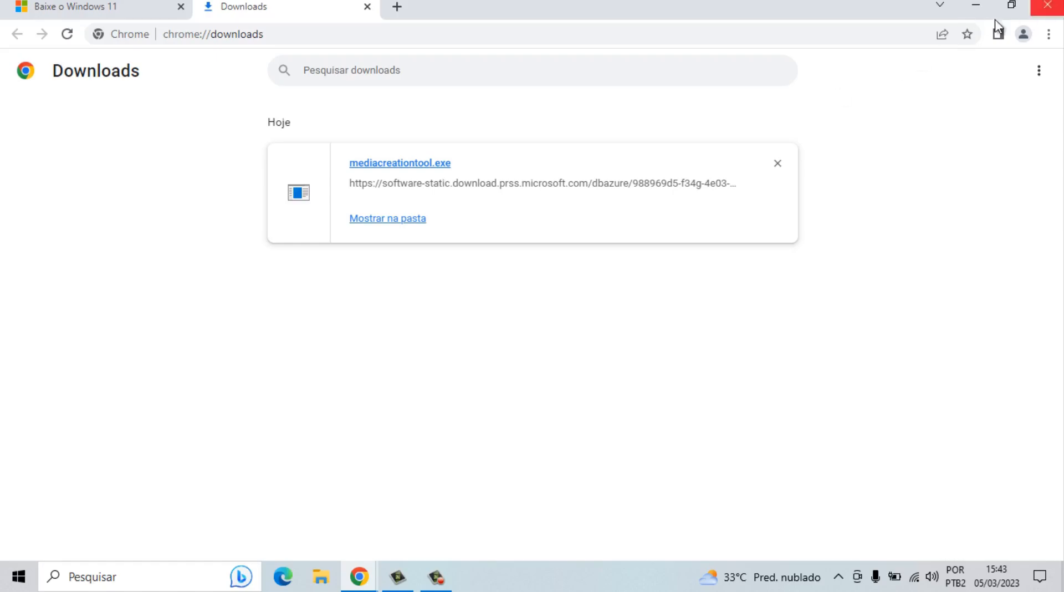
{"action": "left_click", "coordinate": [1038, 11]}
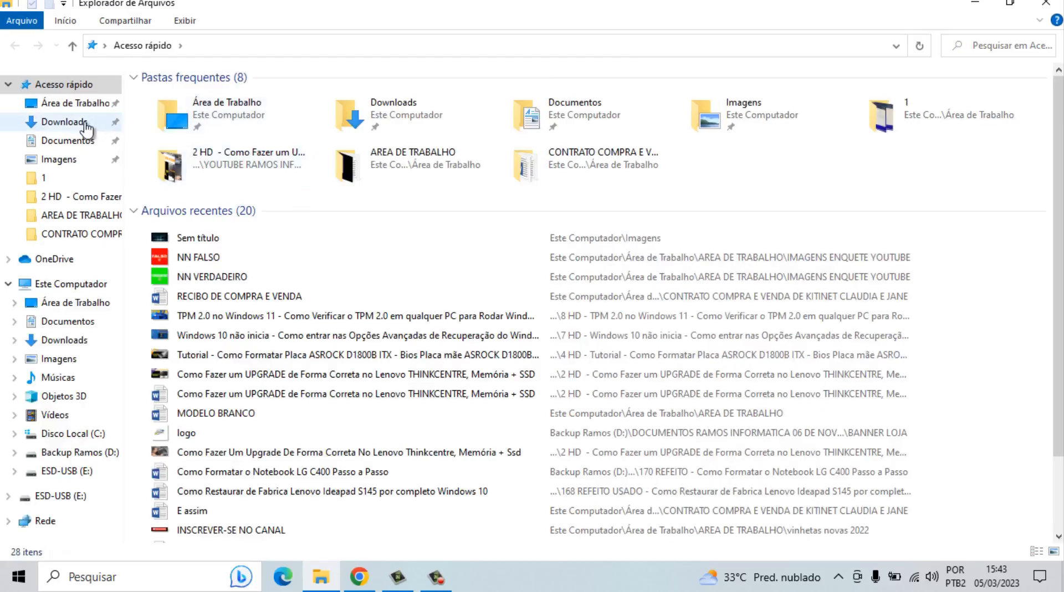
Run mediacreationtool from the Downloads folder in File Explorer and close the folder window.
{"action": "left_click", "coordinate": [78, 121]}
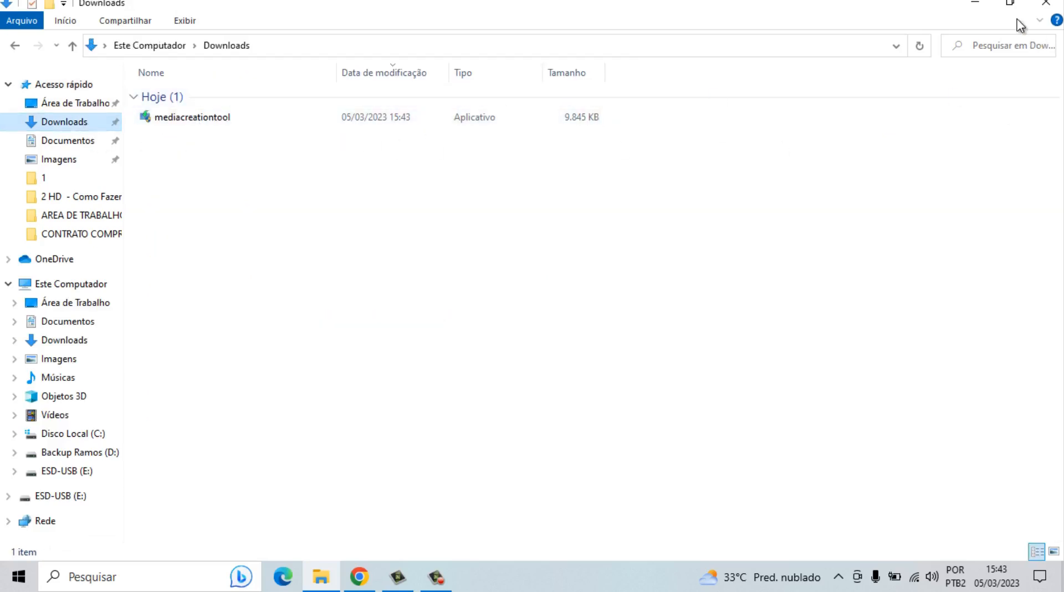
{"action": "double_click", "coordinate": [238, 118]}
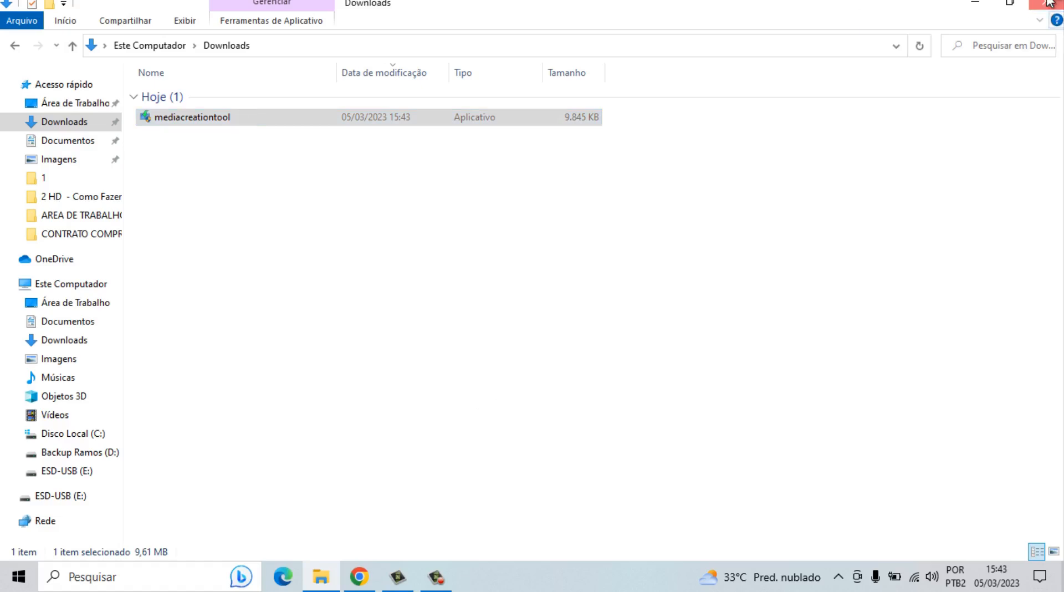
{"action": "left_click", "coordinate": [1046, 3]}
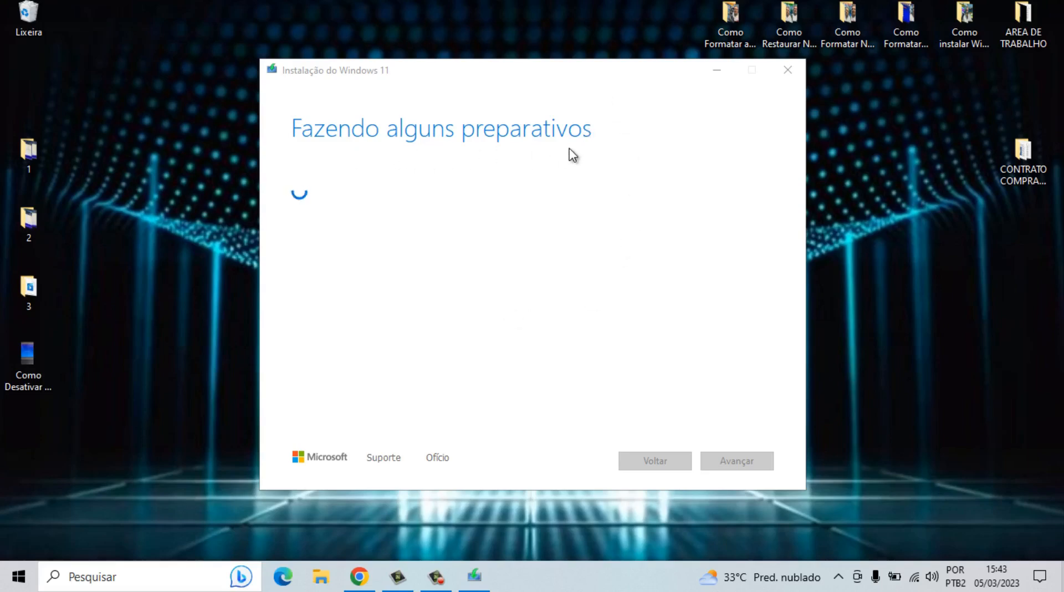
Accept the Microsoft Media Creation Tool licence terms in the Windows 11 setup window.
{"action": "left_click_drag", "start_coordinate": [599, 62], "coordinate": [630, 80]}
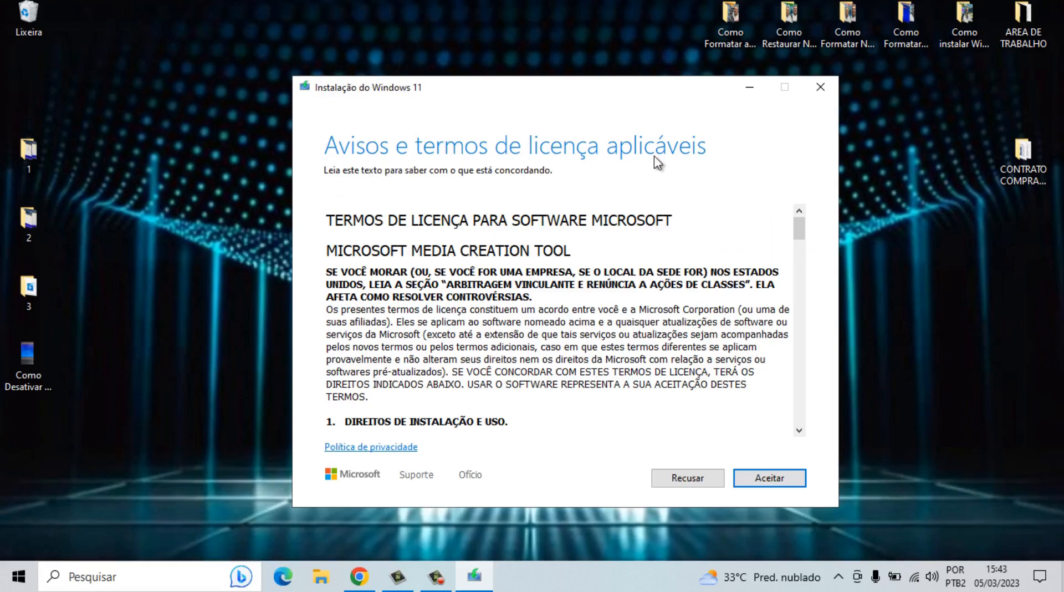
{"action": "mouse_move", "coordinate": [798, 227]}
{"action": "left_mouse_down"}
{"action": "mouse_move", "coordinate": [800, 413]}
{"action": "mouse_move", "coordinate": [798, 227]}
{"action": "mouse_move", "coordinate": [786, 225]}
{"action": "left_mouse_up"}
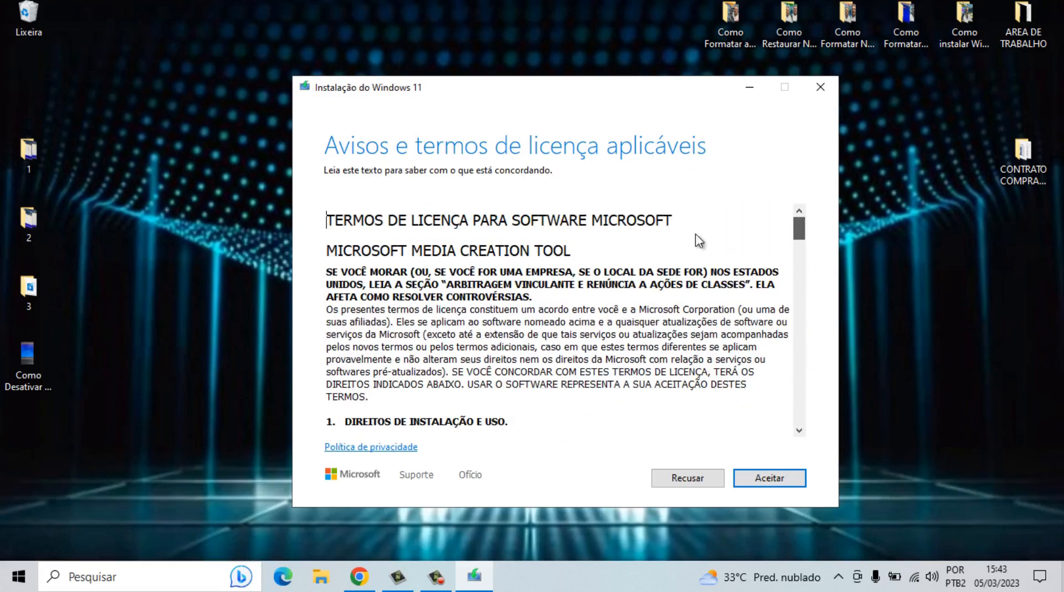
{"action": "left_click", "coordinate": [773, 480]}
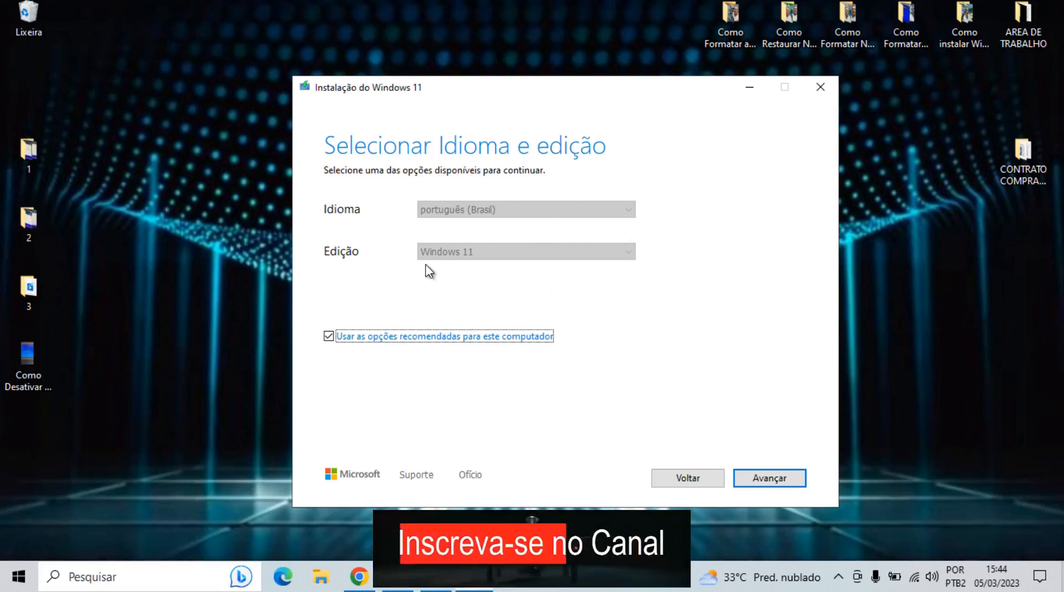
{"action": "left_click", "coordinate": [328, 336]}
{"action": "left_click", "coordinate": [613, 252]}
{"action": "left_click", "coordinate": [627, 309]}
{"action": "left_click", "coordinate": [334, 339]}
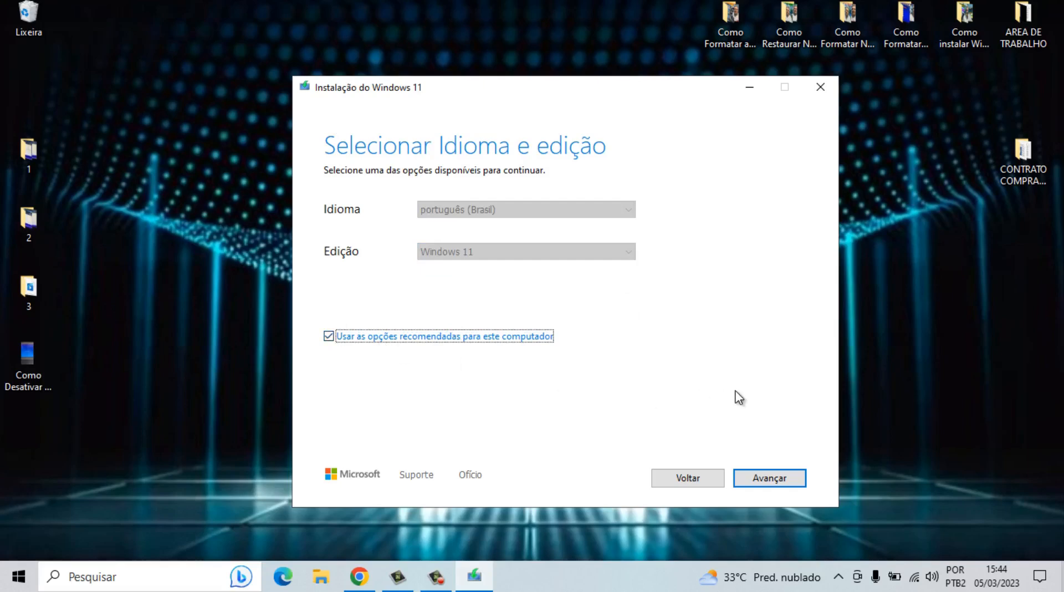
Accept the recommended português (Brasil) and Windows 11 options, and choose "Unidade flash USB" as the installation media.
{"action": "left_click", "coordinate": [770, 478]}
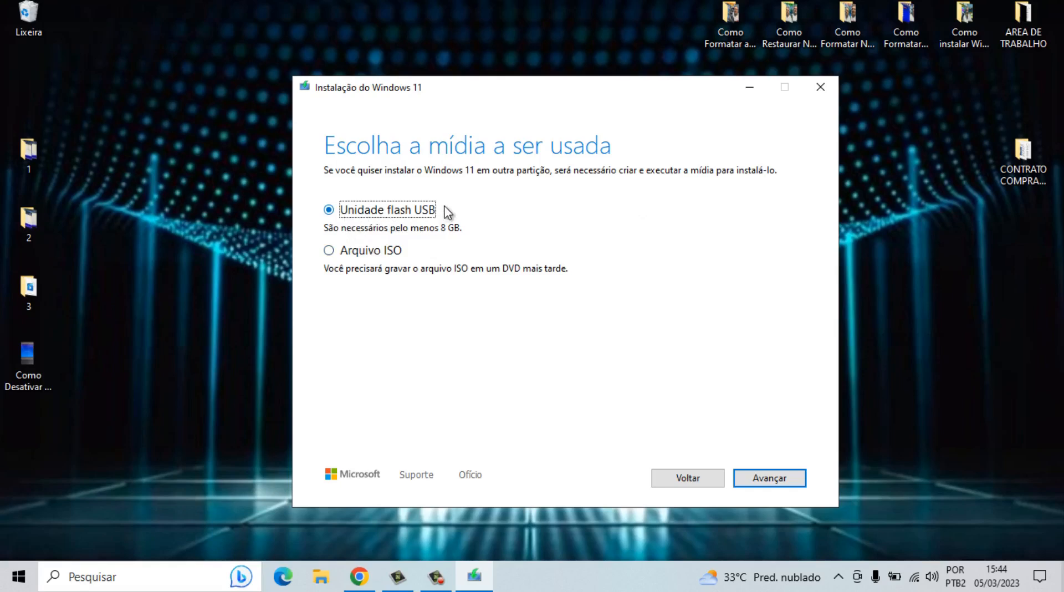
{"action": "left_click", "coordinate": [331, 254]}
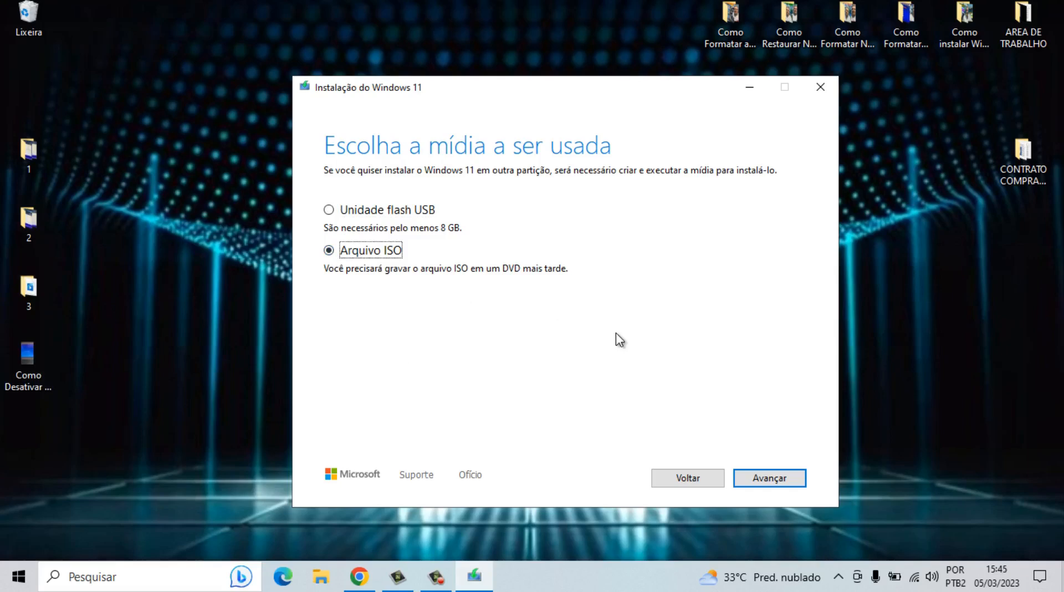
{"action": "left_click", "coordinate": [330, 212]}
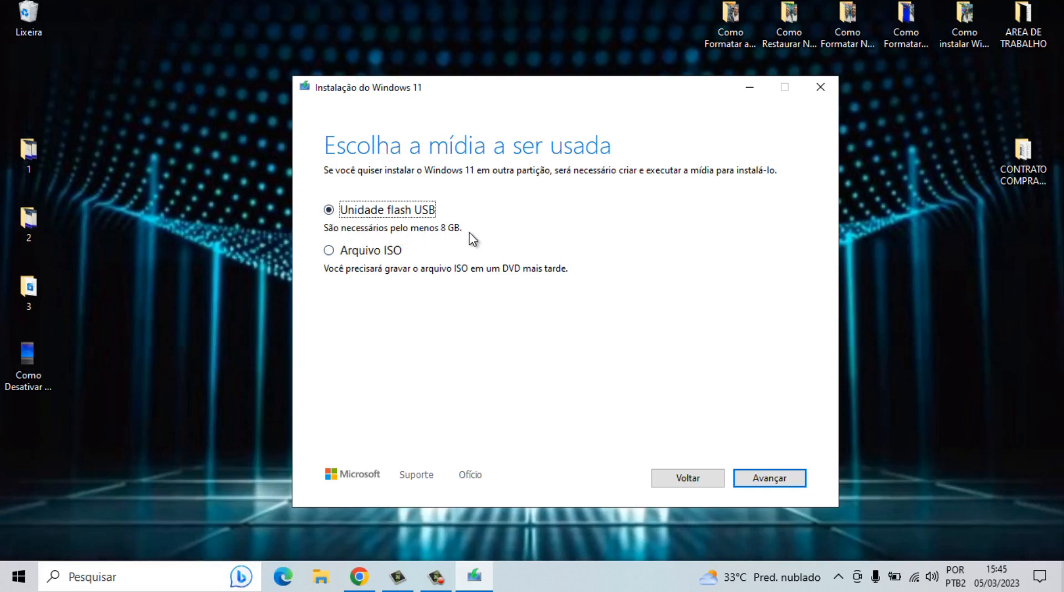
{"action": "left_click", "coordinate": [784, 481]}
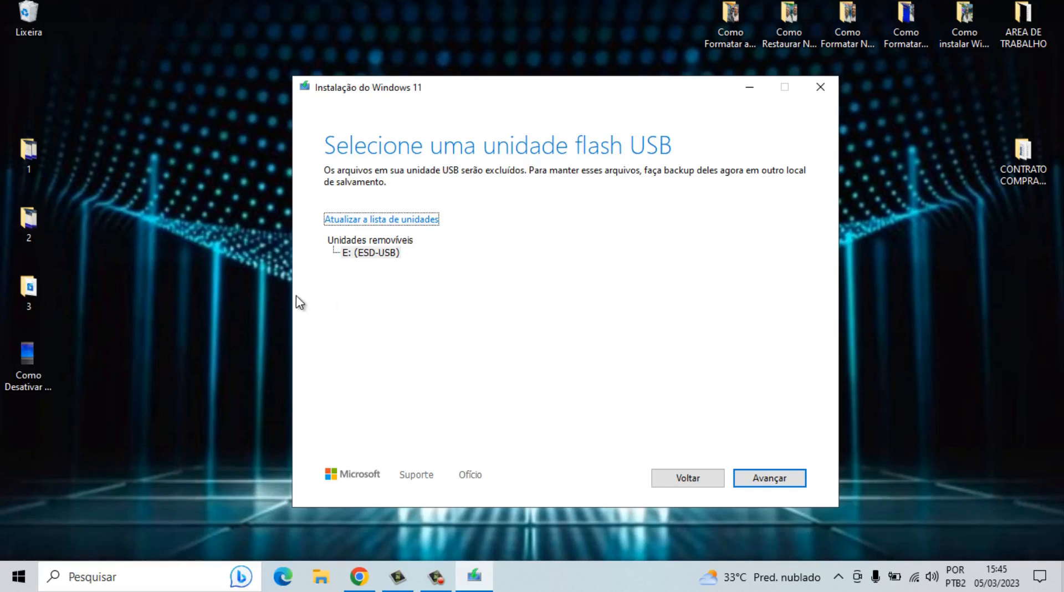
Create the Windows 11 installation media on removable drive E: (ESD-USB) and finish the wizard.
{"action": "left_click", "coordinate": [776, 476]}
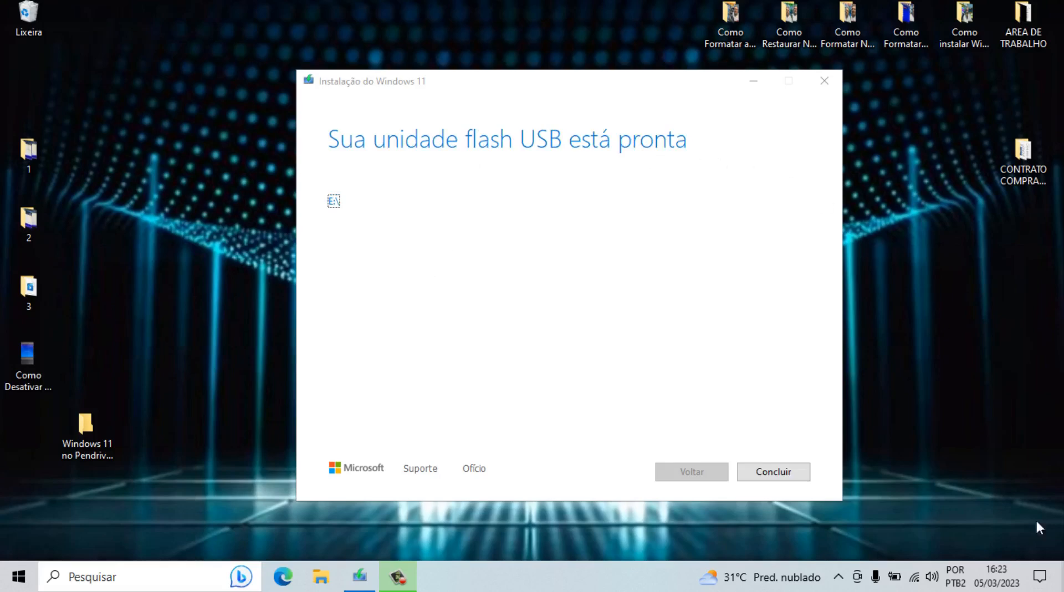
{"action": "left_click", "coordinate": [773, 472]}
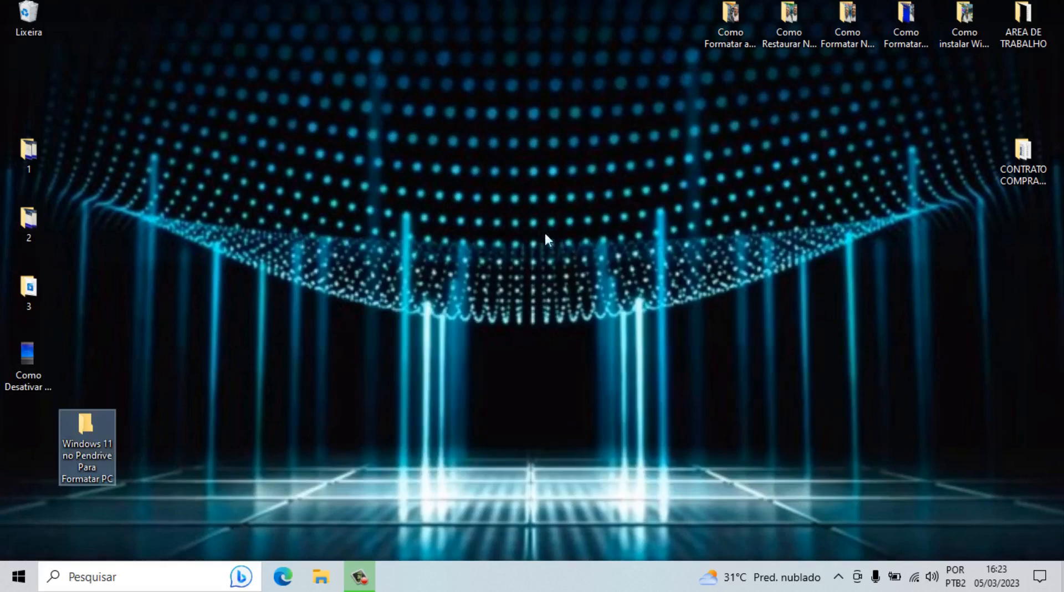
Examine the installation files on the ESD-USB (E:) drive in File Explorer, and return to Este Computador in a smaller window.
{"action": "left_click", "coordinate": [327, 580]}
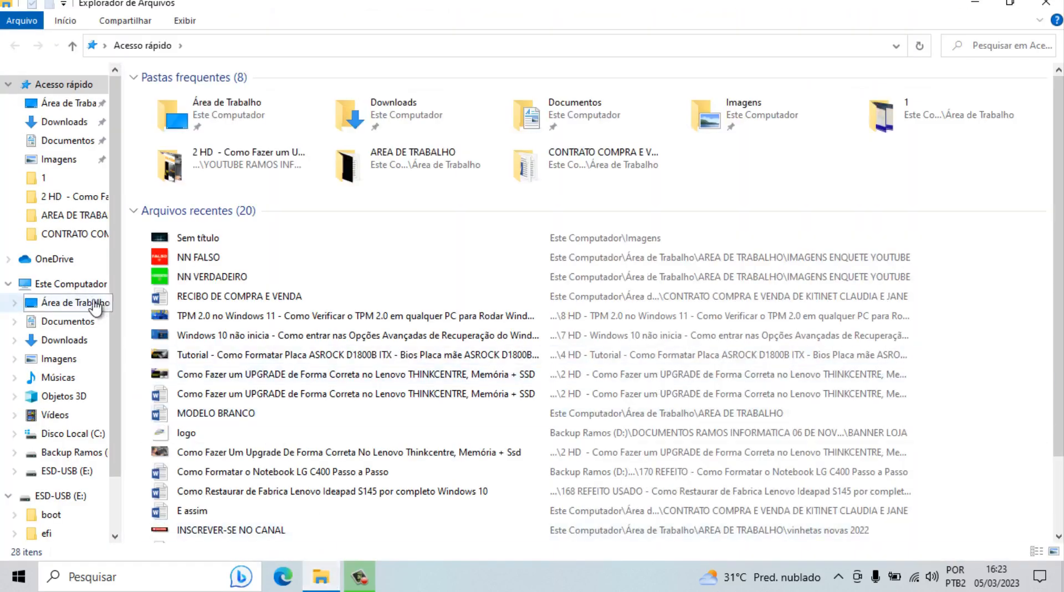
{"action": "left_click", "coordinate": [82, 287]}
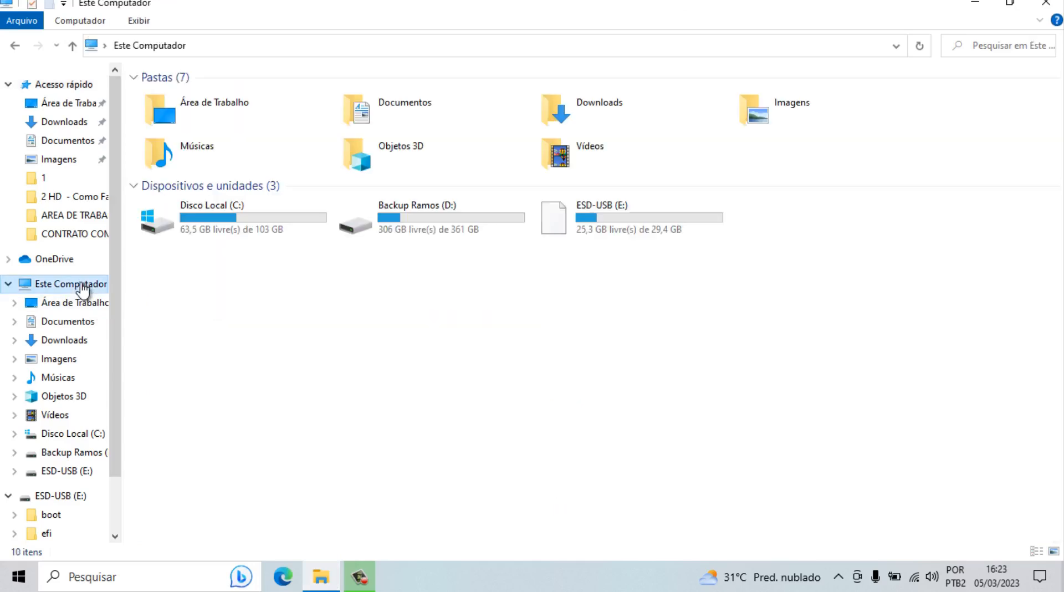
{"action": "double_click", "coordinate": [642, 214]}
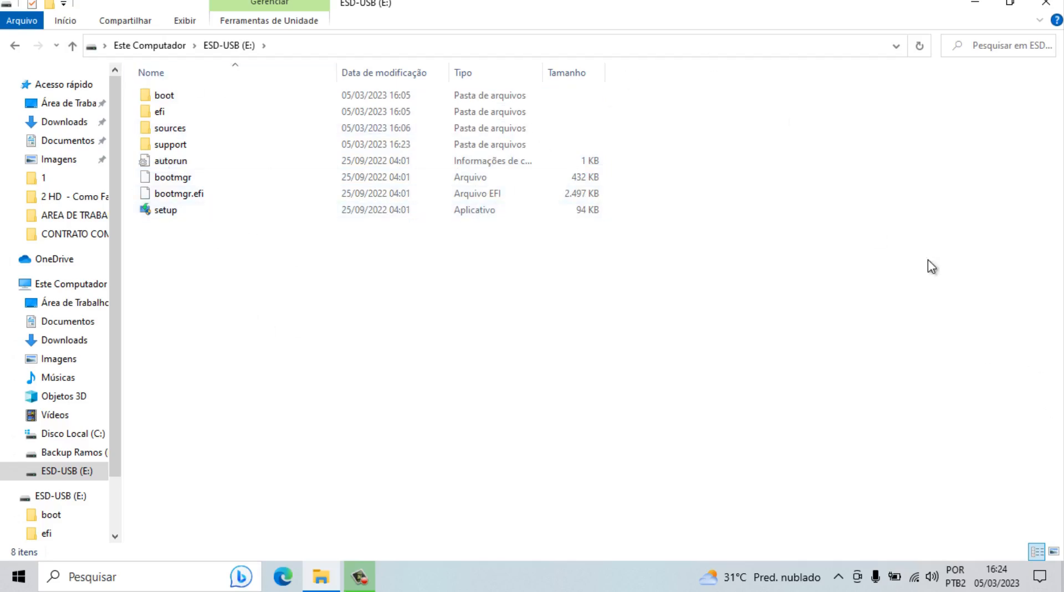
{"action": "left_click", "coordinate": [15, 46]}
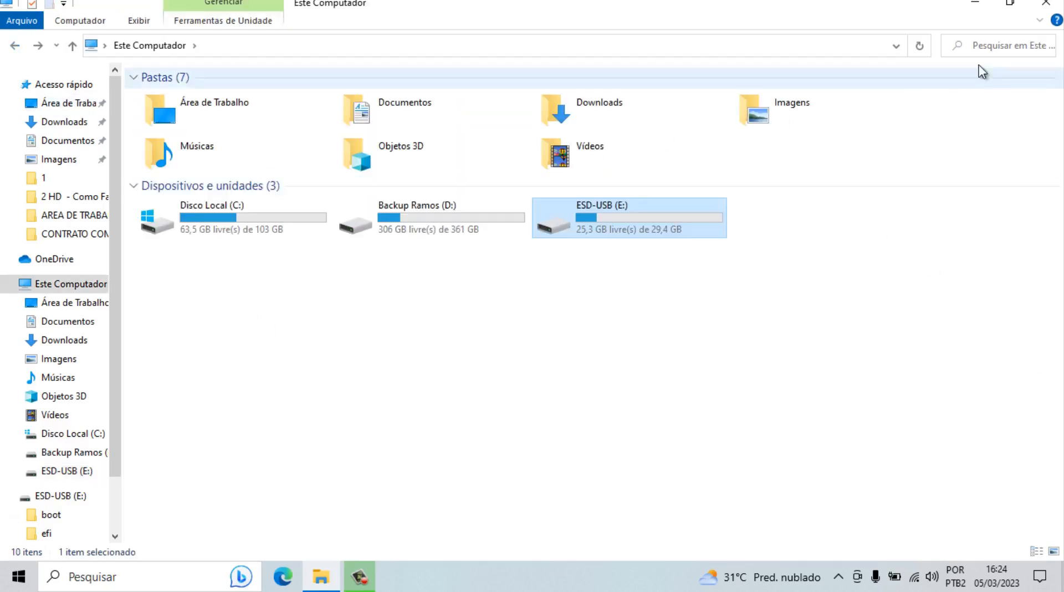
{"action": "left_click", "coordinate": [1009, 2]}
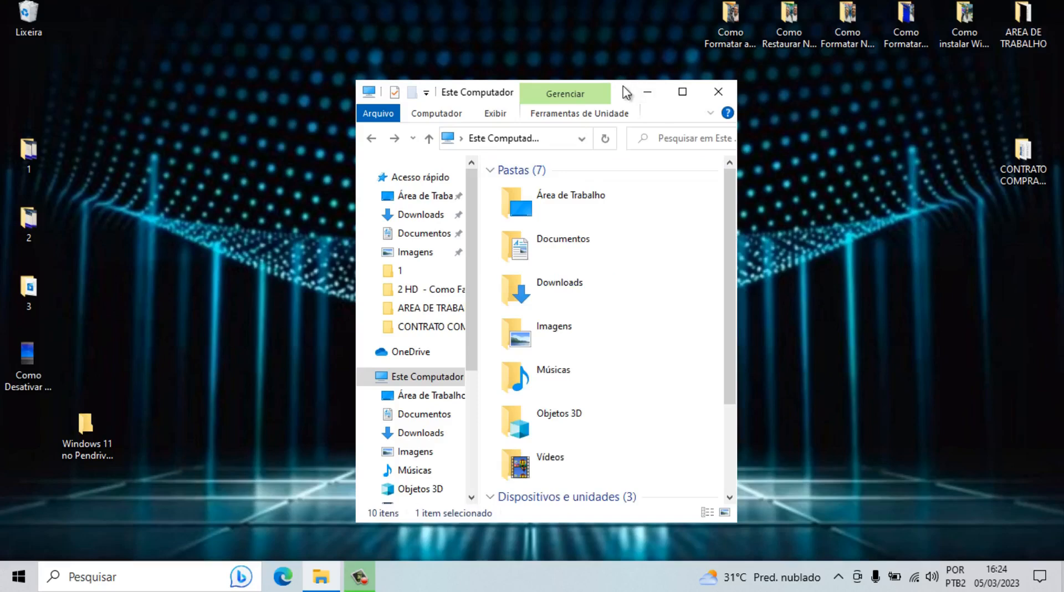
{"action": "left_click_drag", "start_coordinate": [626, 80], "coordinate": [595, 74]}
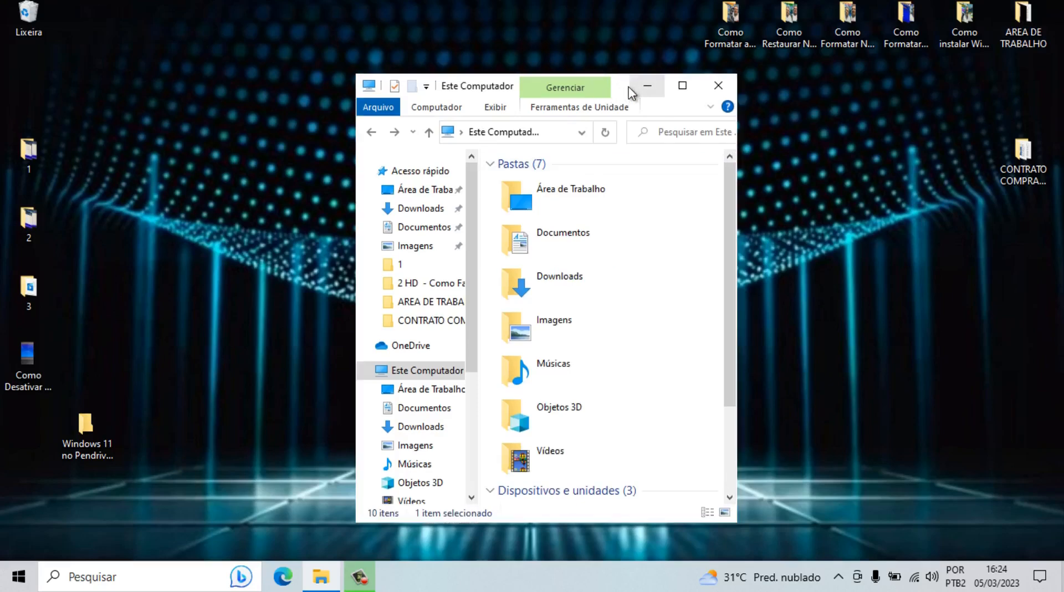